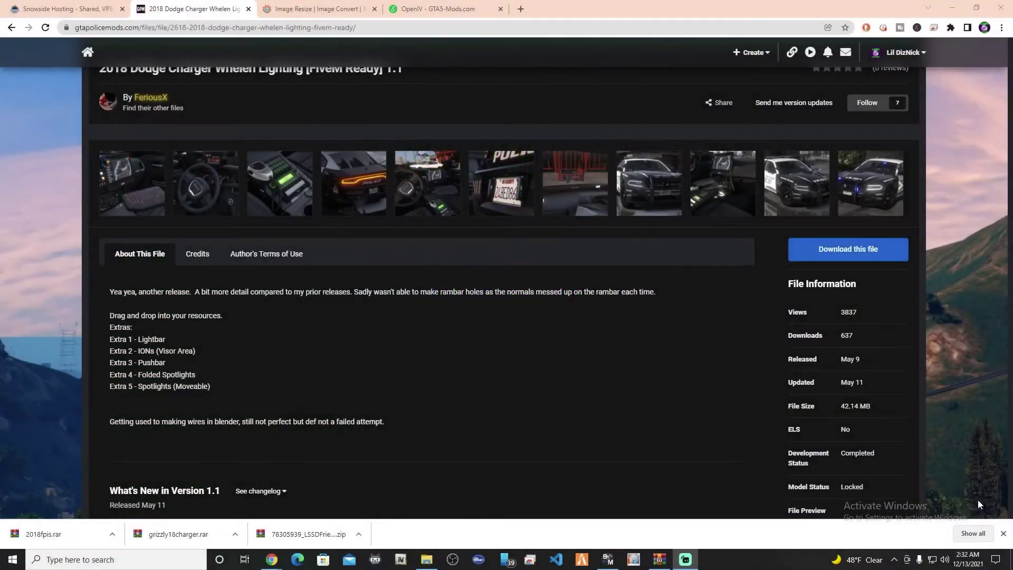
# Step: Show the Pictures folder in File Explorer and launch OpenIV
pyautogui.scroll(4, 698, 427)
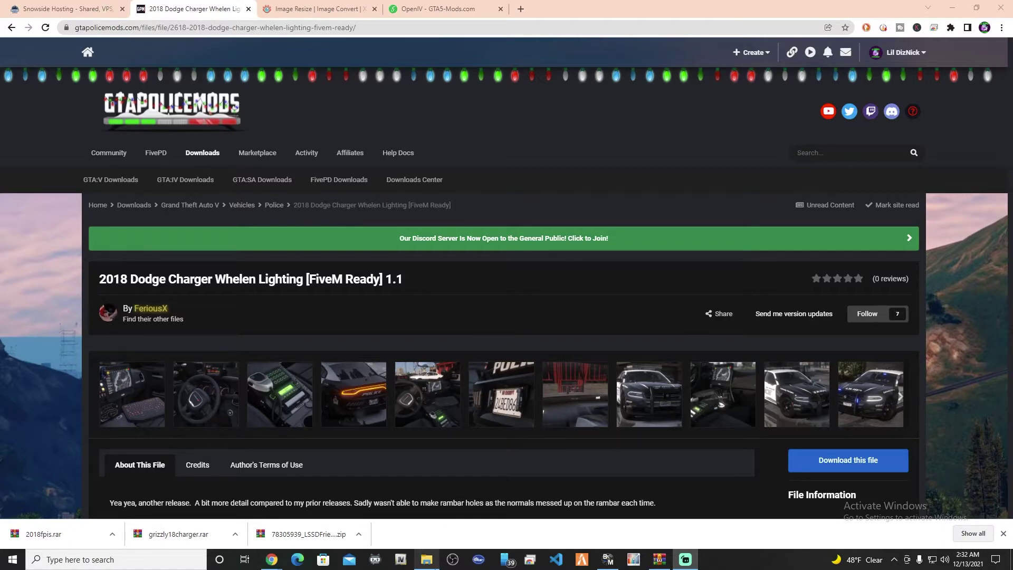
pyautogui.click(426, 560)
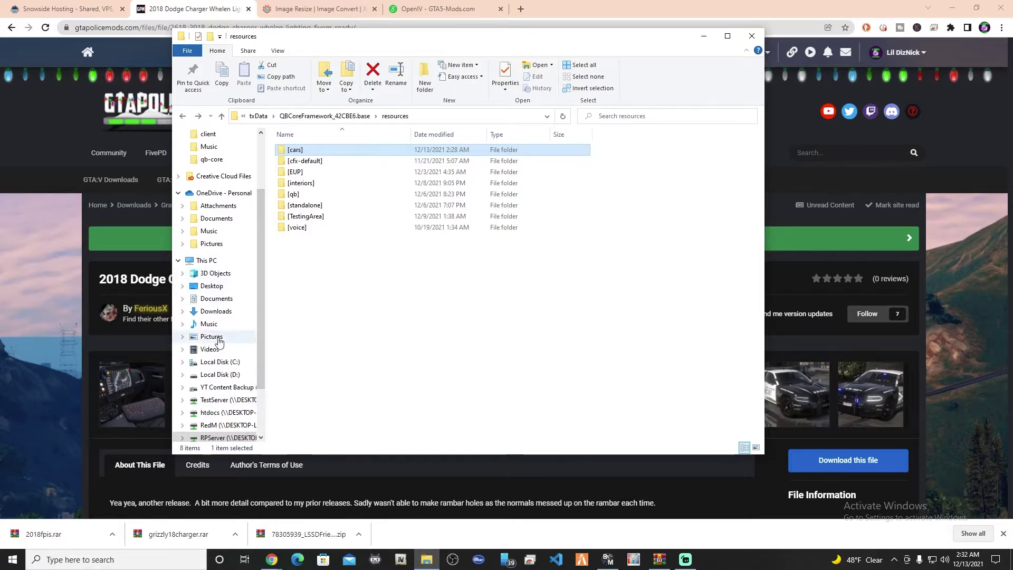
pyautogui.click(249, 337)
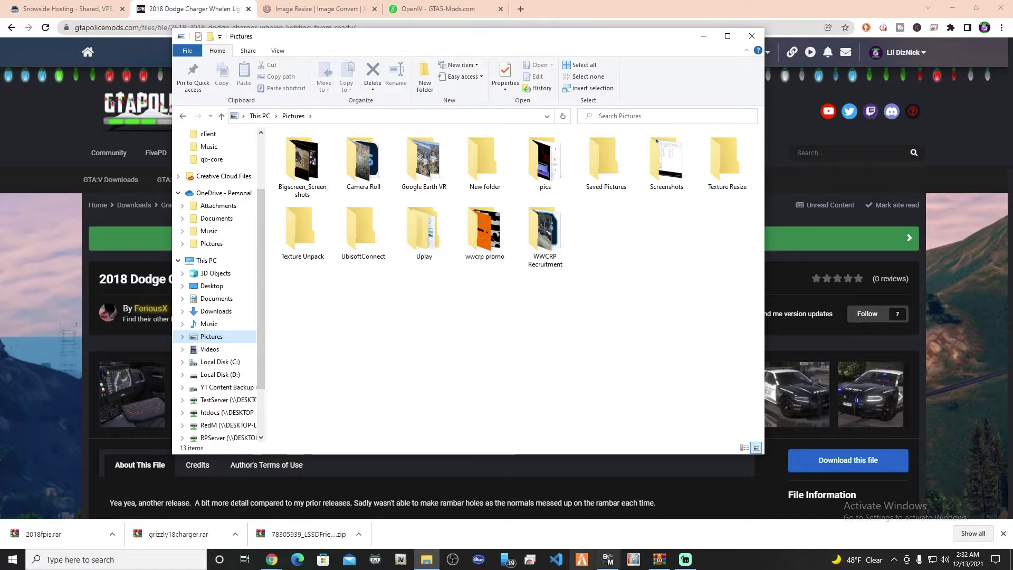
pyautogui.click(401, 560)
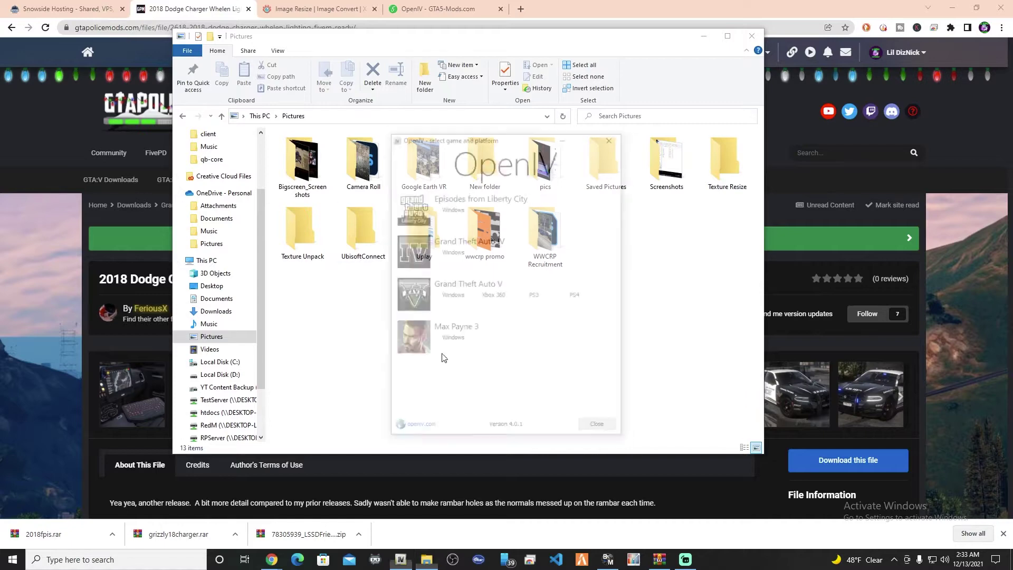
# Step: Load Grand Theft Auto V for Windows in OpenIV and switch on Edit mode, accepting the warning
pyautogui.click(449, 300)
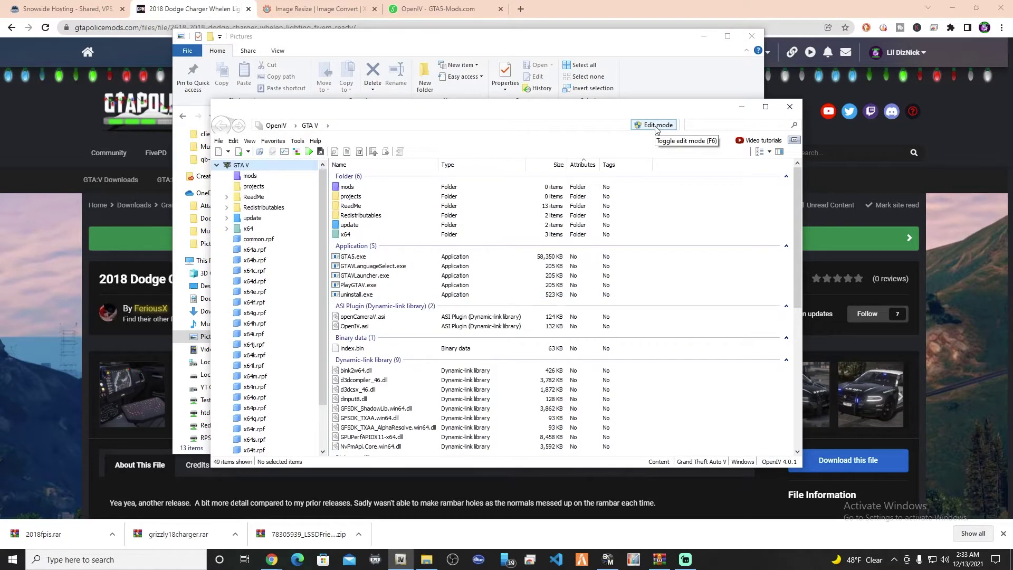
pyautogui.click(657, 125)
pyautogui.click(537, 315)
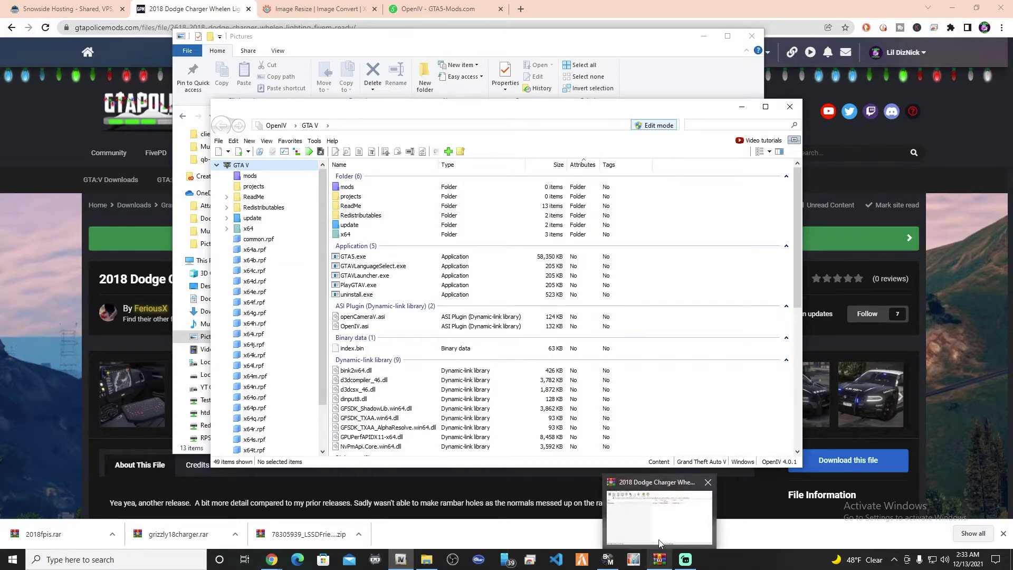
# Step: Minimize XnResize and OpenIV to clear the desktop
pyautogui.click(634, 561)
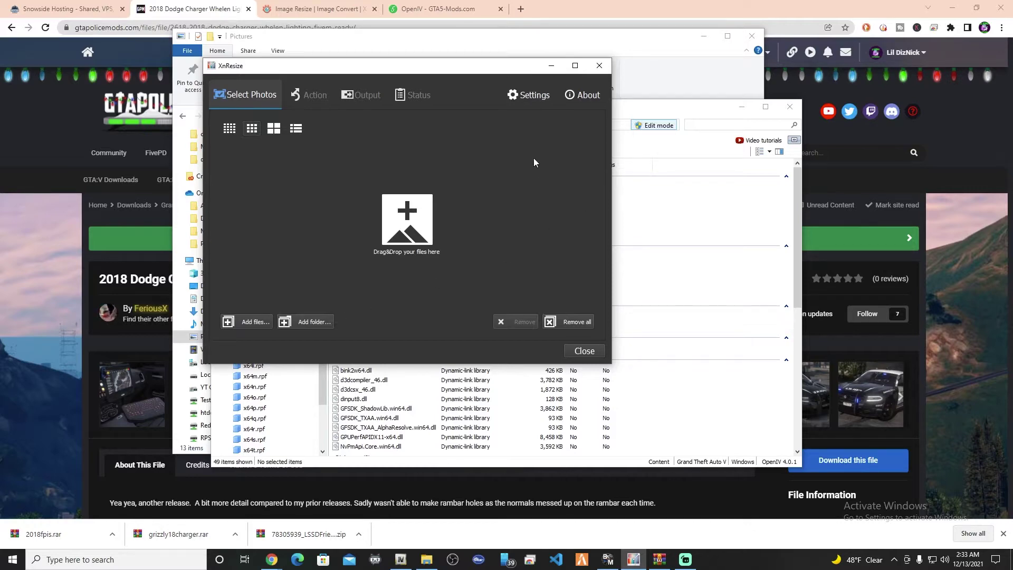
pyautogui.click(550, 67)
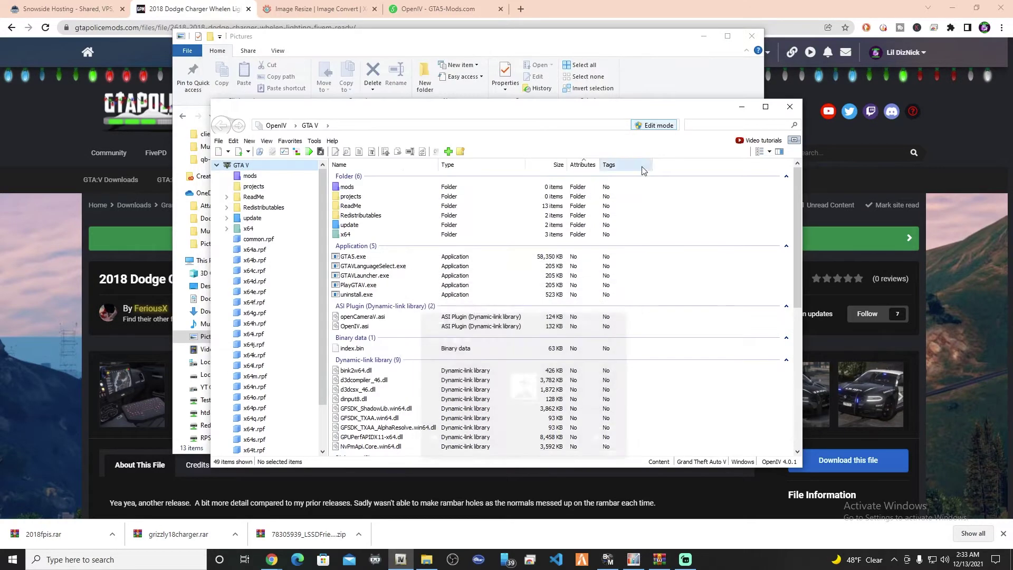
pyautogui.click(741, 106)
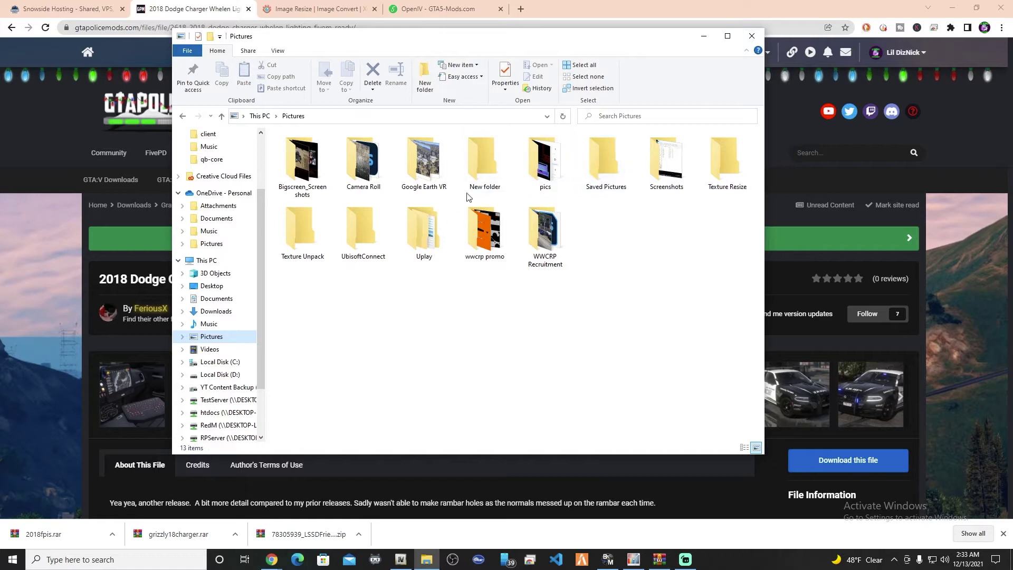
# Step: Go back to the server resources, open the [cars] folder, and bring up the txAdmin console
pyautogui.click(182, 116)
pyautogui.click(297, 153)
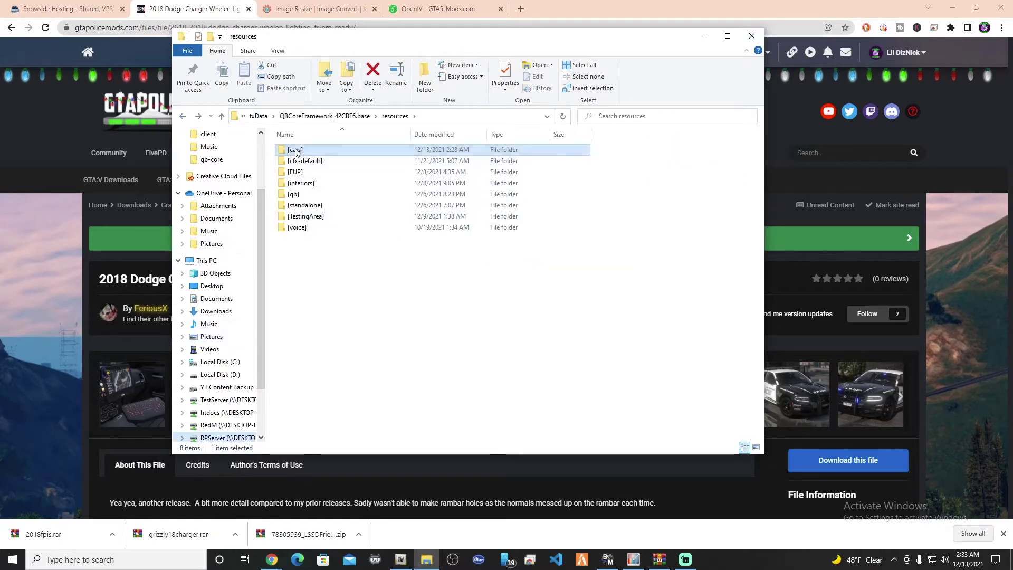
pyautogui.doubleClick(296, 151)
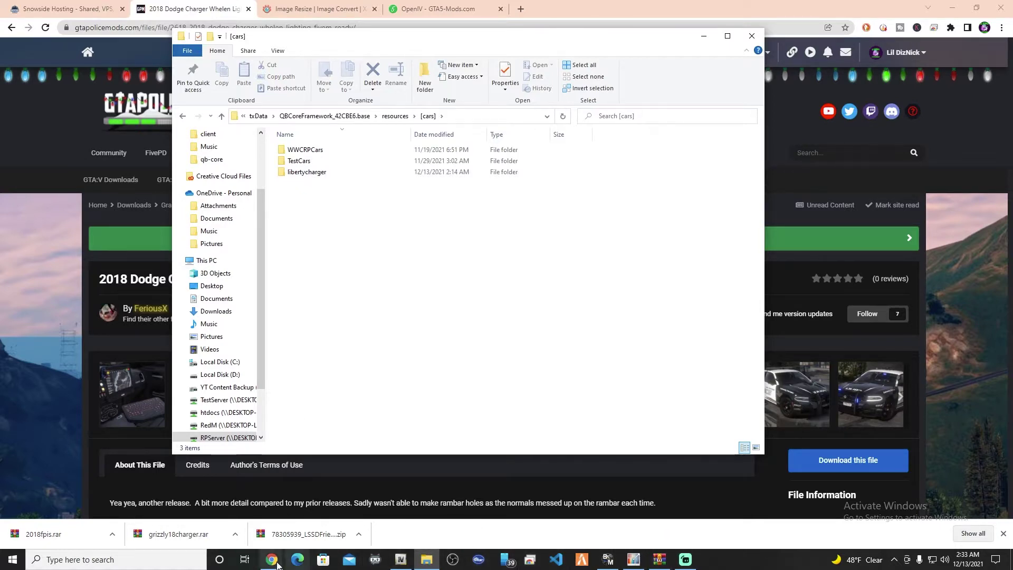
pyautogui.moveTo(272, 560)
pyautogui.click(312, 485)
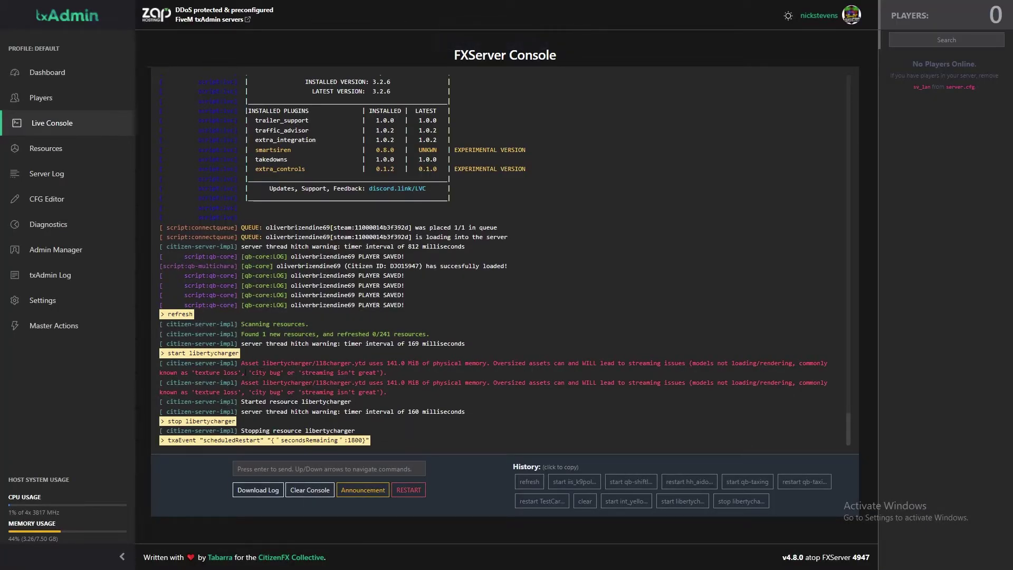
# Step: Highlight the l18charger.ytd oversized-asset warning and its 141.0 MiB memory figure
pyautogui.moveTo(241, 363); pyautogui.dragTo(384, 373)
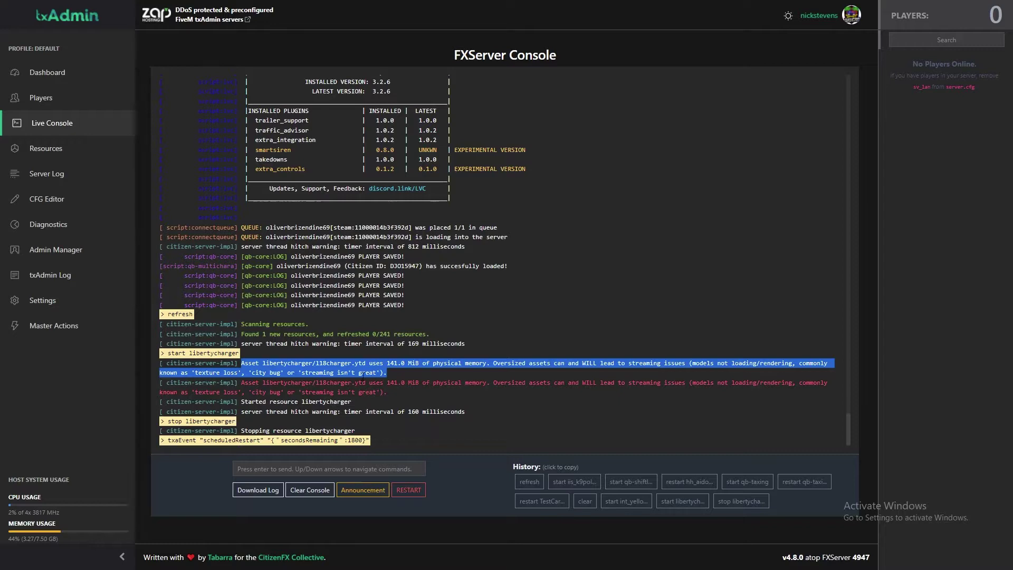
pyautogui.moveTo(383, 364); pyautogui.dragTo(408, 363)
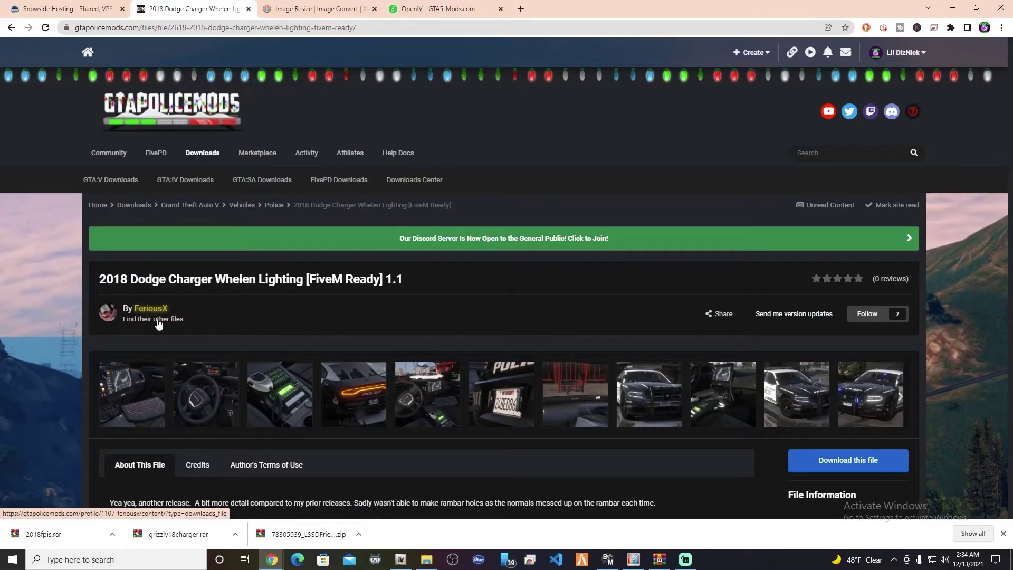
# Step: Scroll down and back up the 2018 Dodge Charger Whelen Lighting download page
pyautogui.scroll(-1, 159, 322)
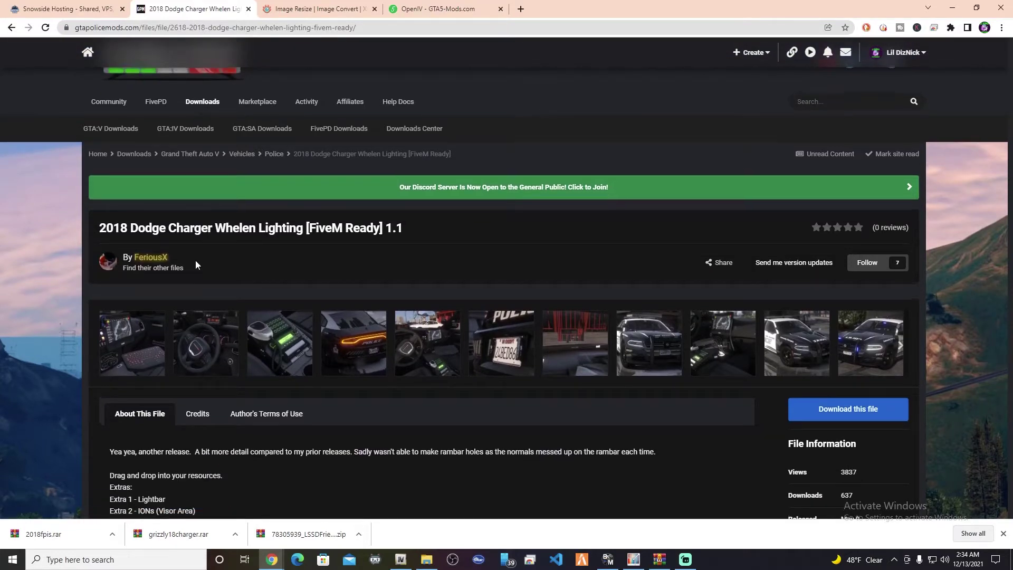
pyautogui.scroll(1, 193, 267)
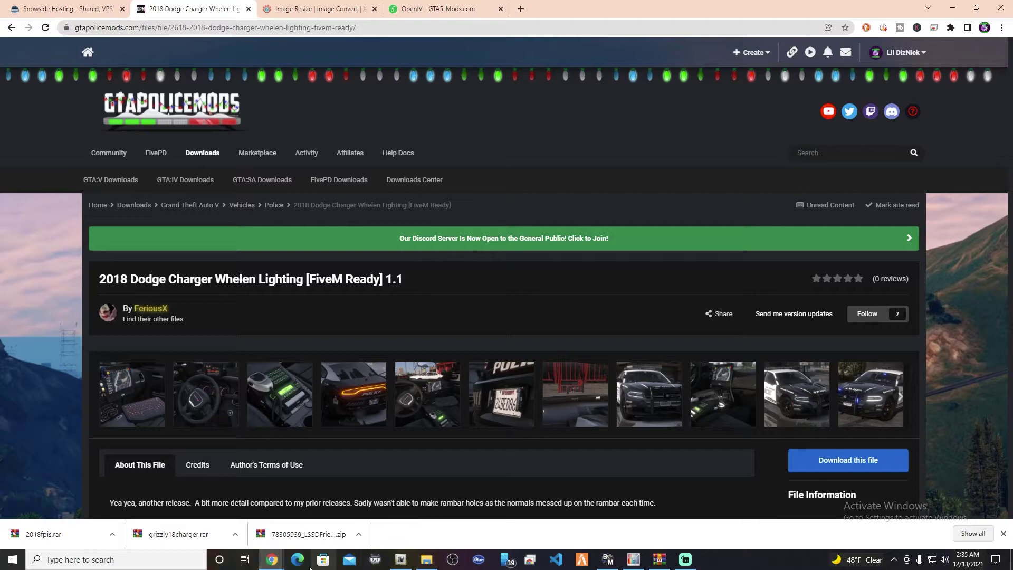
# Step: Open libertycharger's stream folder showing the 9,825 KB l18charger.ytd, then return to OpenIV
pyautogui.click(425, 562)
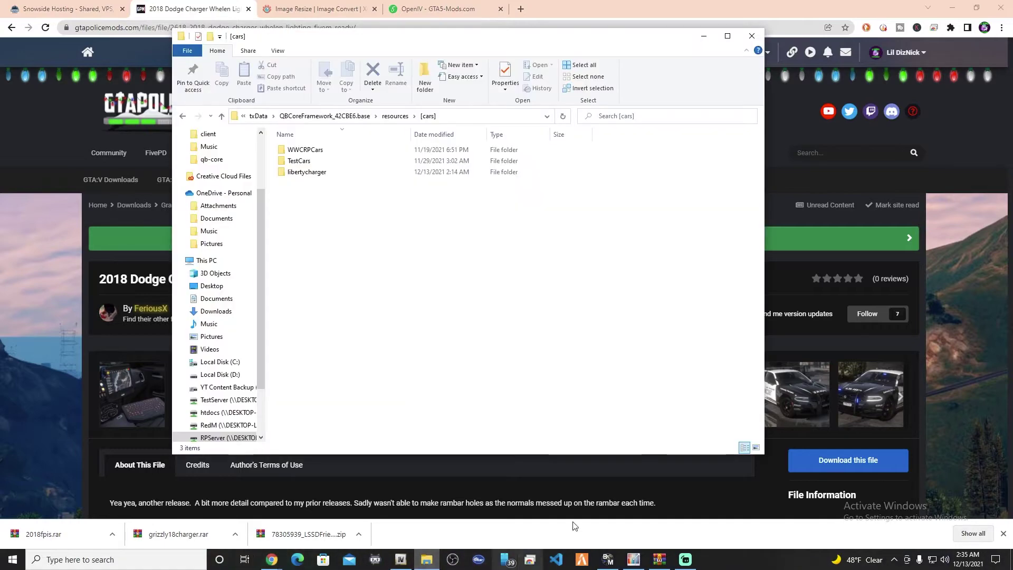
pyautogui.doubleClick(307, 172)
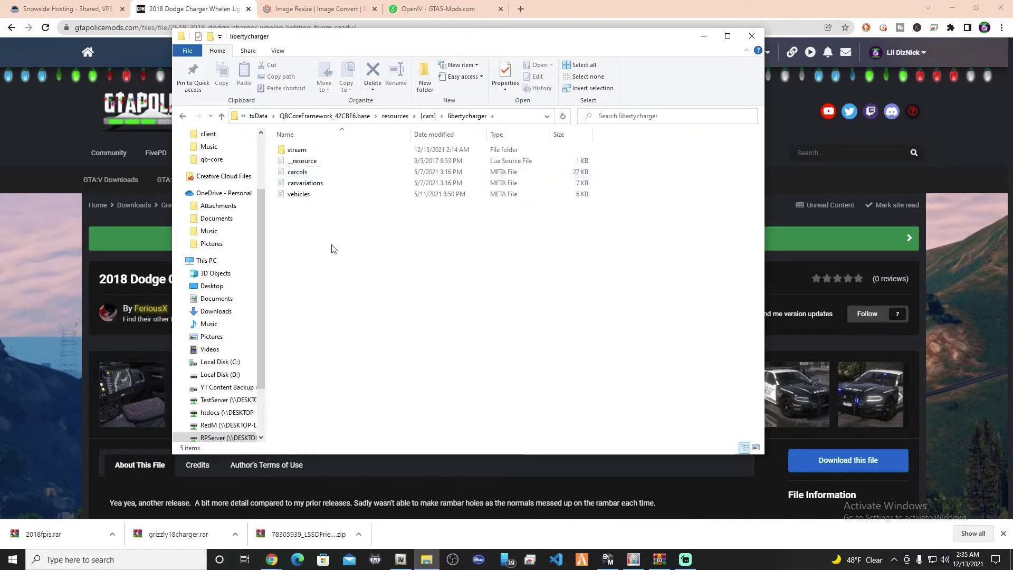
pyautogui.doubleClick(301, 150)
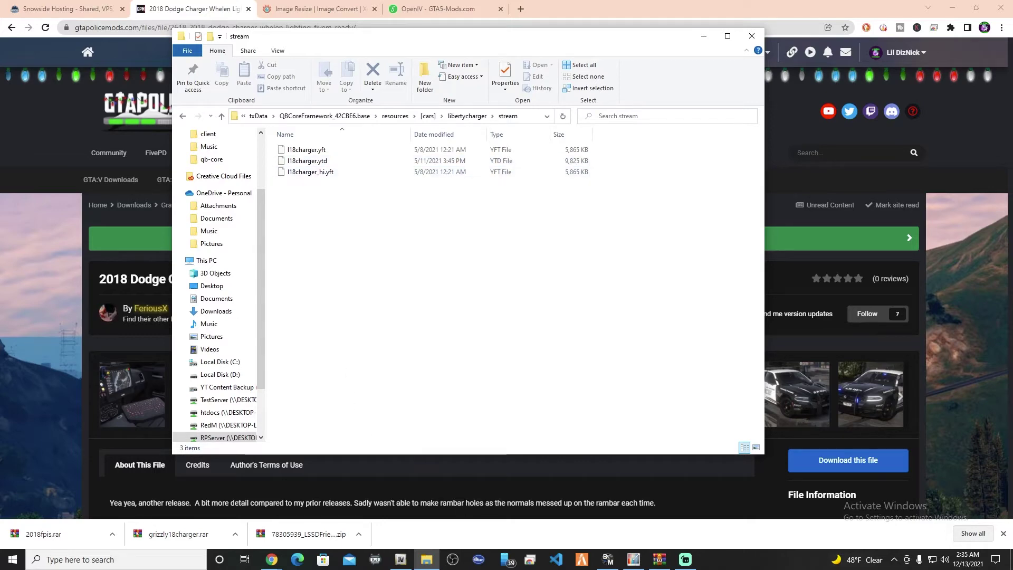
pyautogui.click(400, 558)
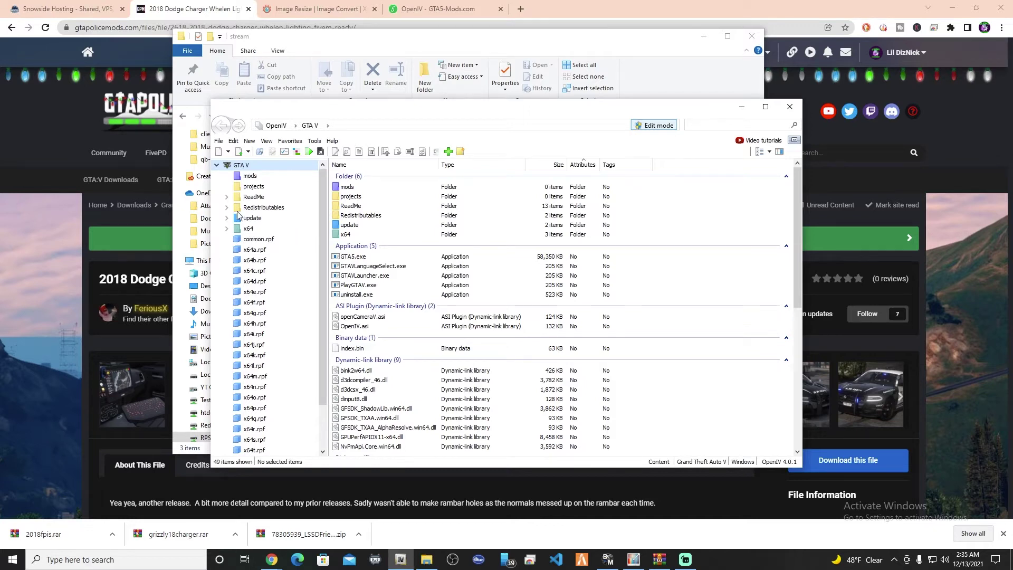
# Step: Create a new folder named 'video' in OpenIV's GTA V root and open it
pyautogui.click(254, 188)
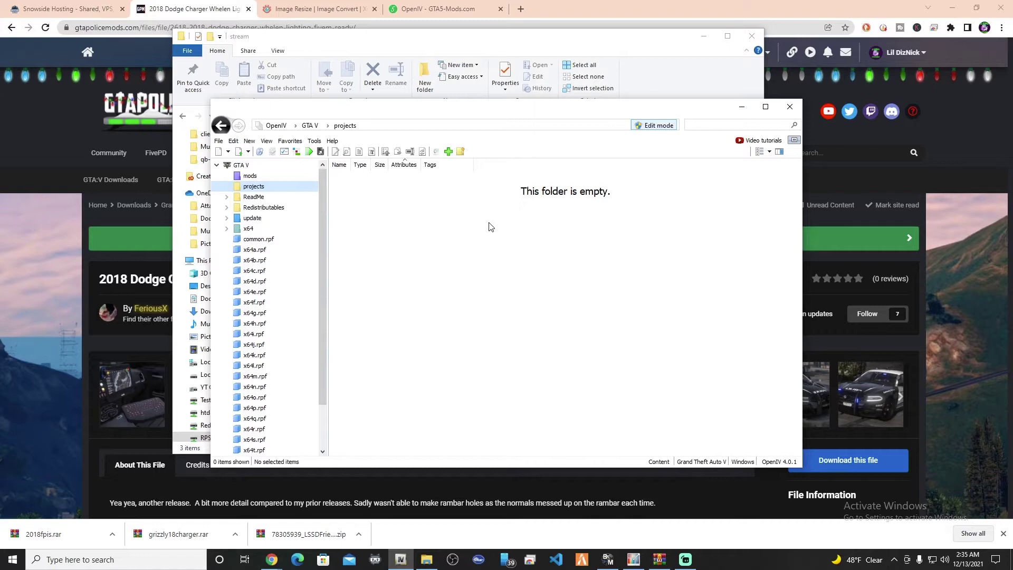
pyautogui.click(241, 166)
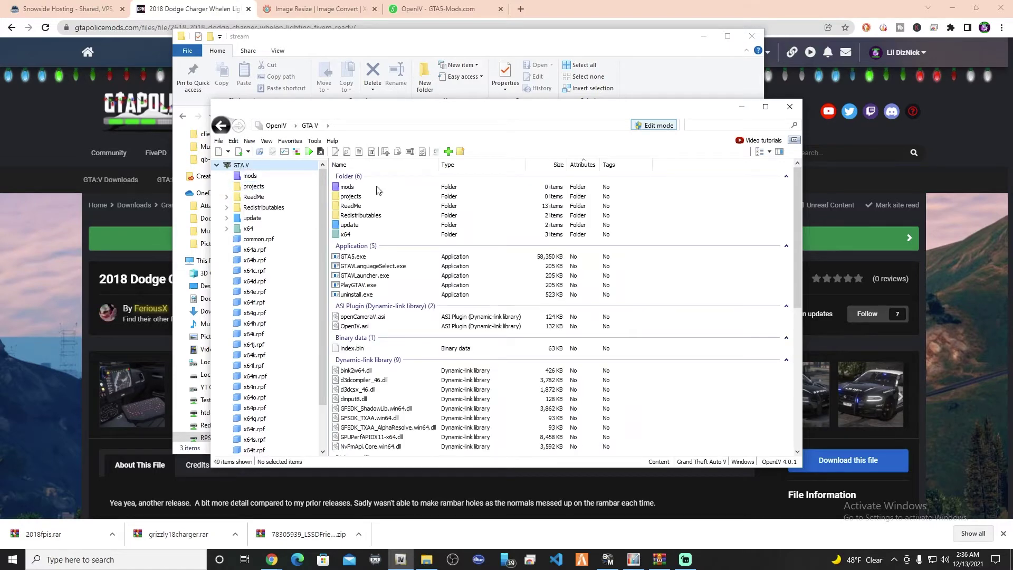
pyautogui.click(462, 153)
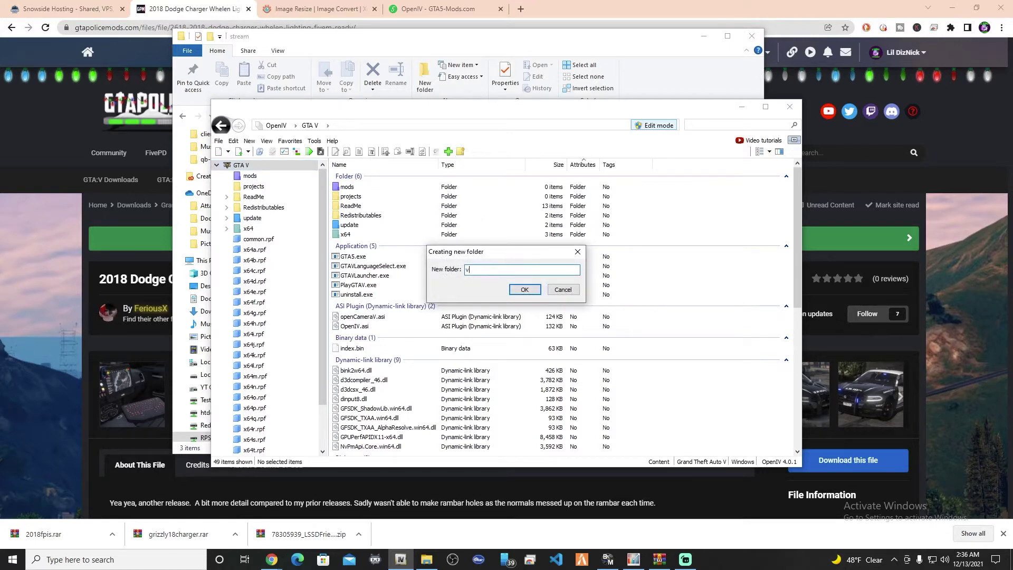
pyautogui.click(523, 290)
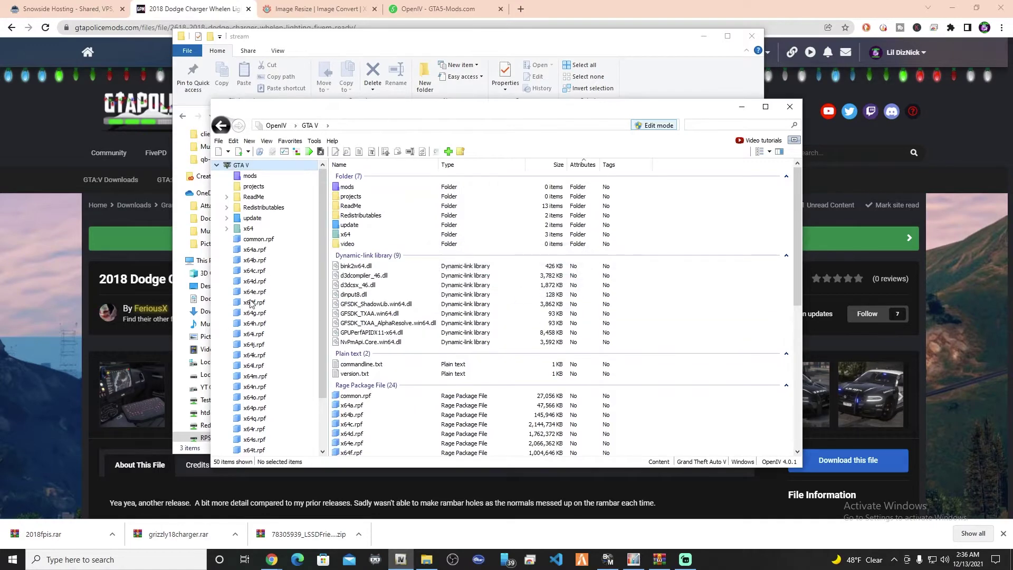
pyautogui.scroll(-2, 251, 311)
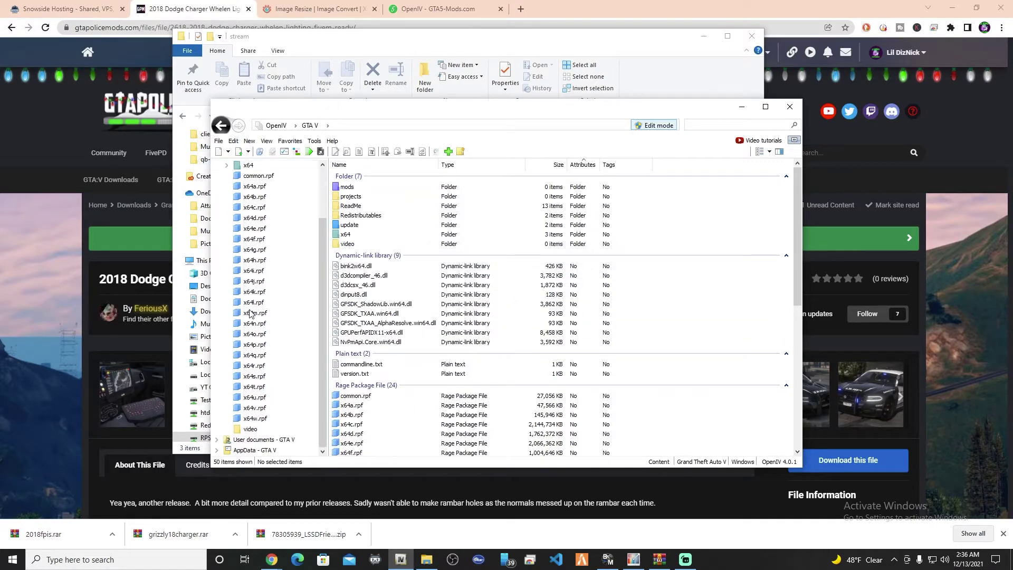
pyautogui.click(249, 430)
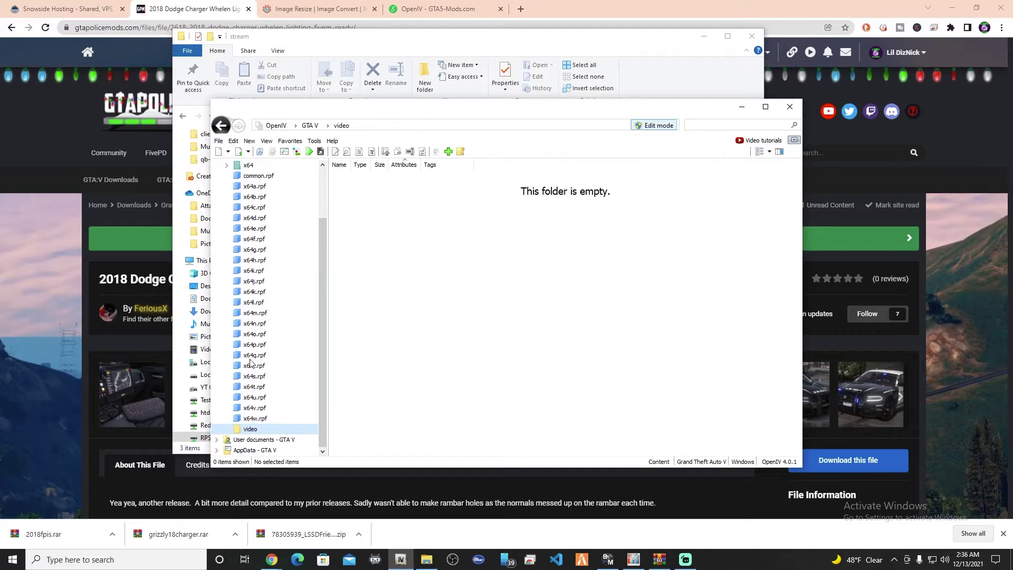
pyautogui.scroll(2, 281, 298)
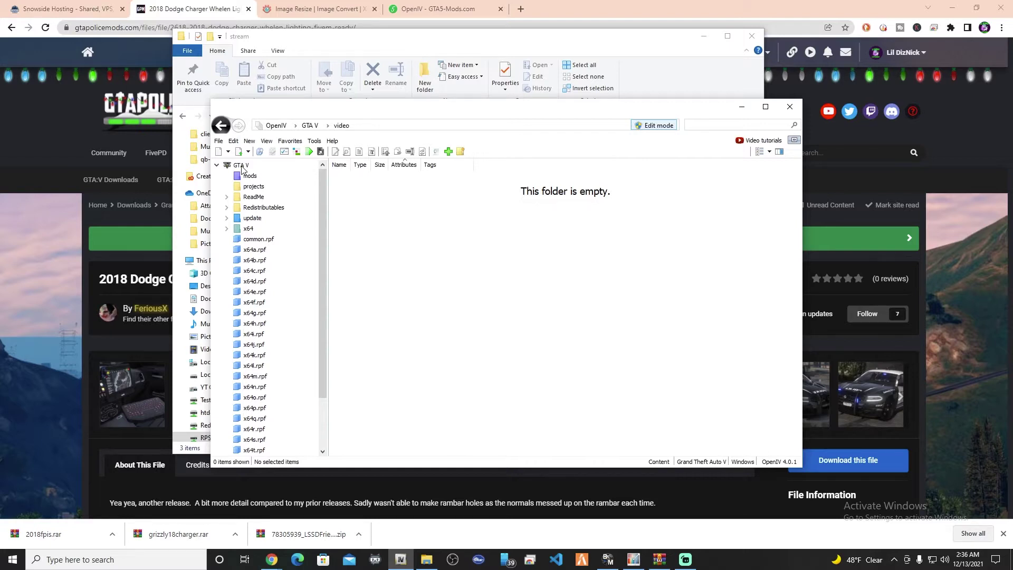
pyautogui.scroll(-2, 244, 277)
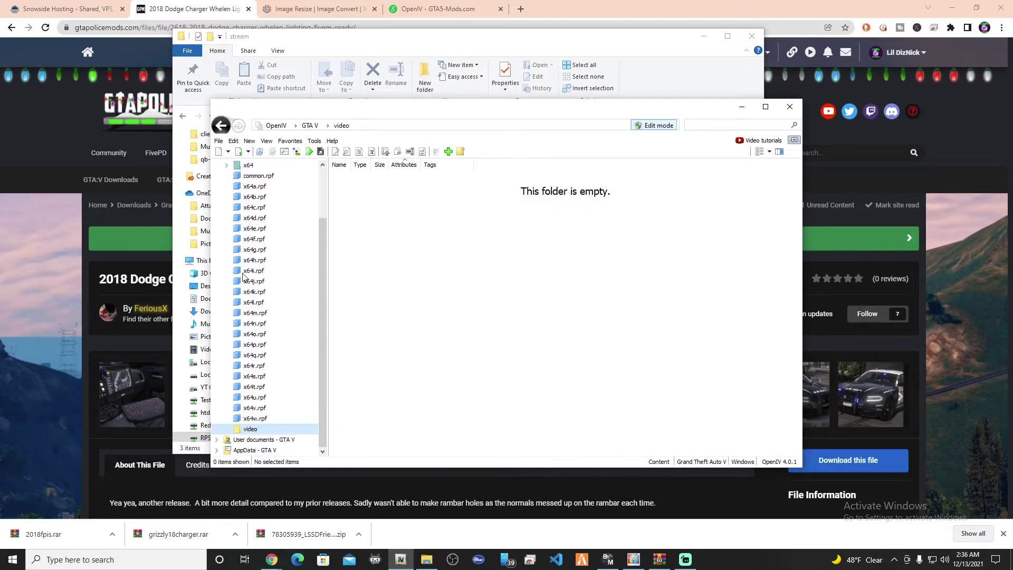
pyautogui.scroll(2, 254, 323)
pyautogui.scroll(-2, 254, 296)
# Step: Copy l18charger.ytd from the libertycharger stream folder into OpenIV's video folder
pyautogui.click(459, 44)
pyautogui.moveTo(344, 48); pyautogui.dragTo(832, 75)
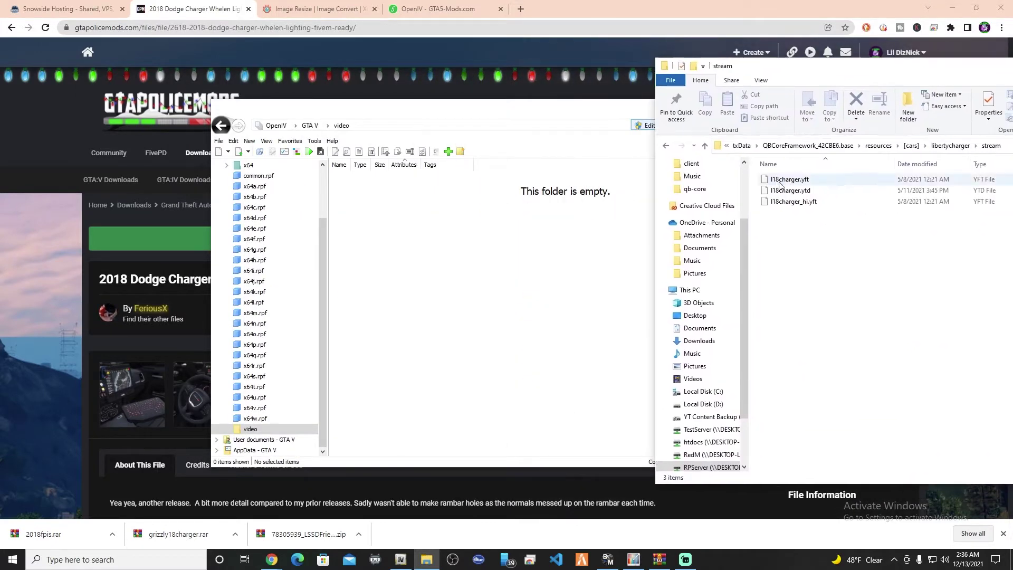
pyautogui.moveTo(787, 190); pyautogui.dragTo(513, 245)
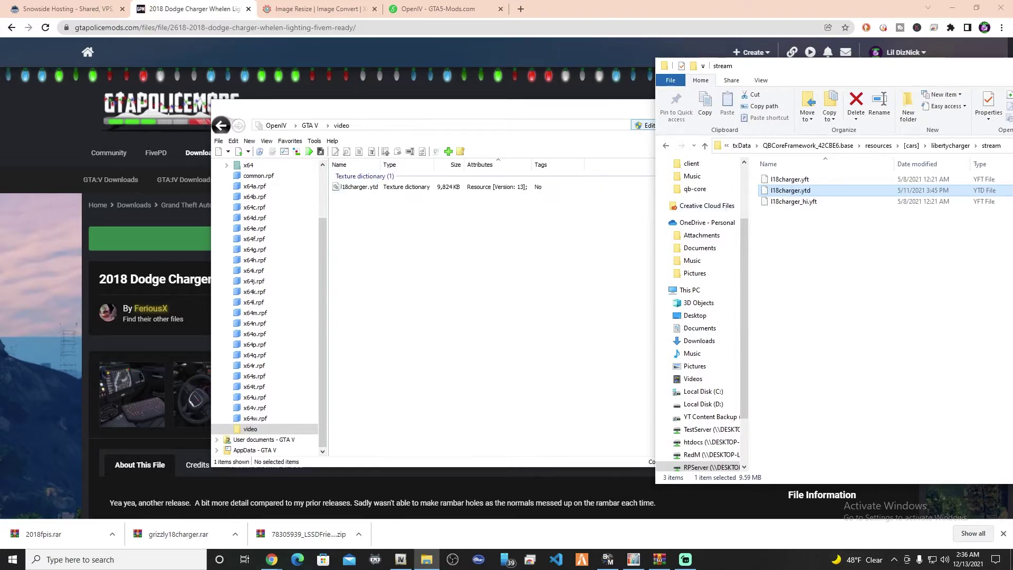
pyautogui.click(427, 559)
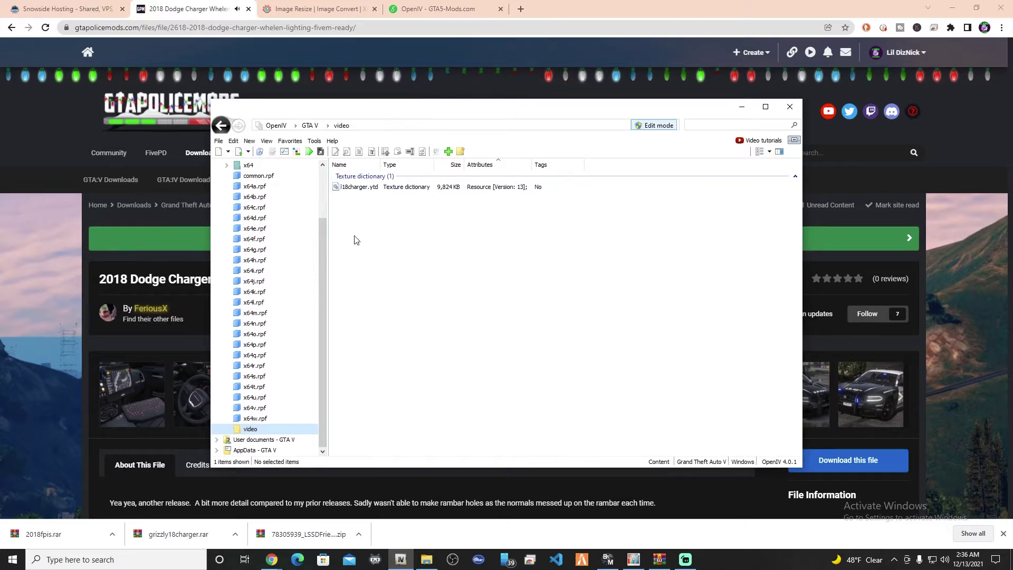
# Step: Open l18charger.ytd in OpenIV's Texture editor
pyautogui.doubleClick(366, 187)
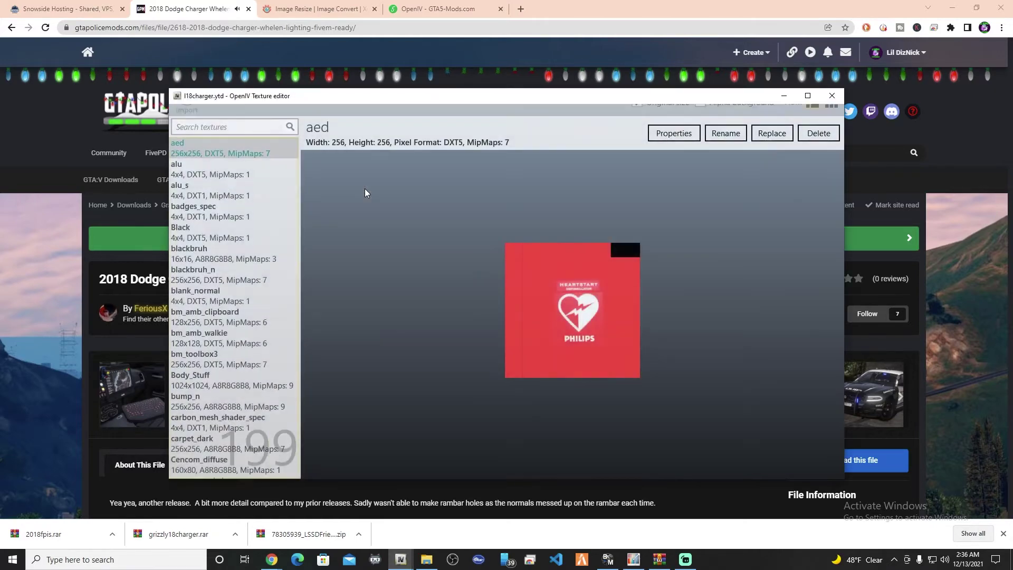
pyautogui.scroll(-3, 220, 190)
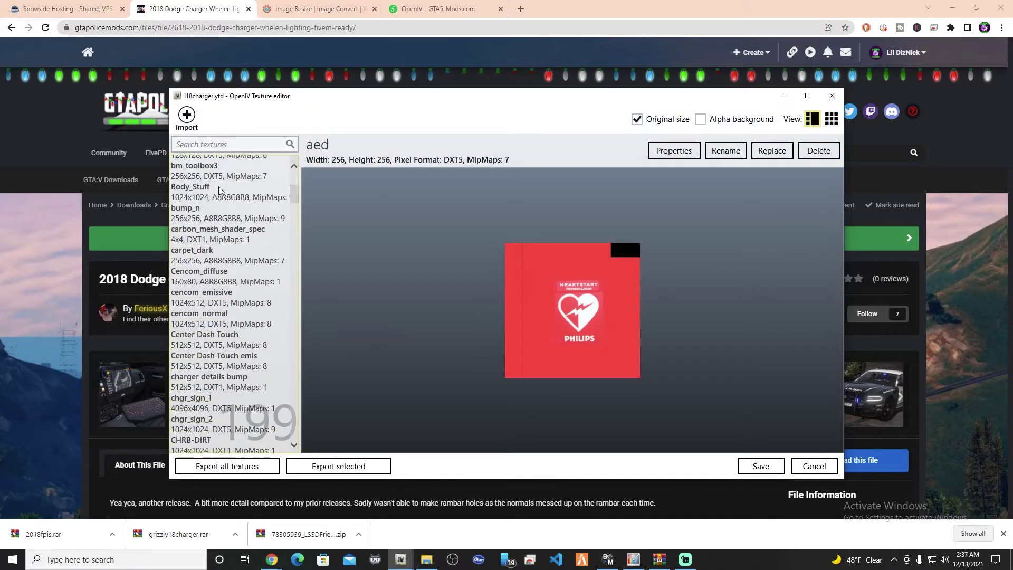
pyautogui.scroll(-3, 220, 190)
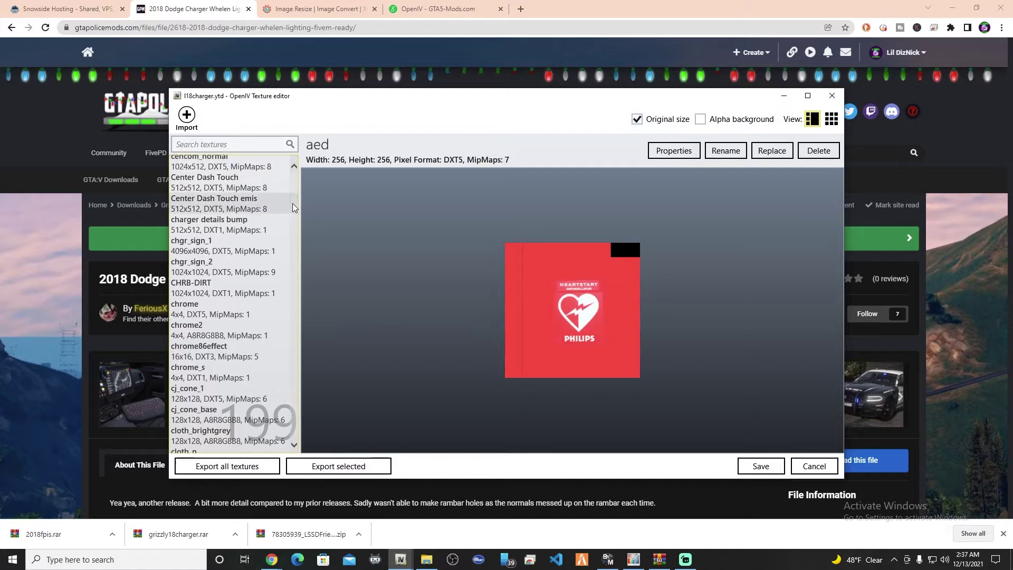
pyautogui.moveTo(294, 208); pyautogui.dragTo(294, 180)
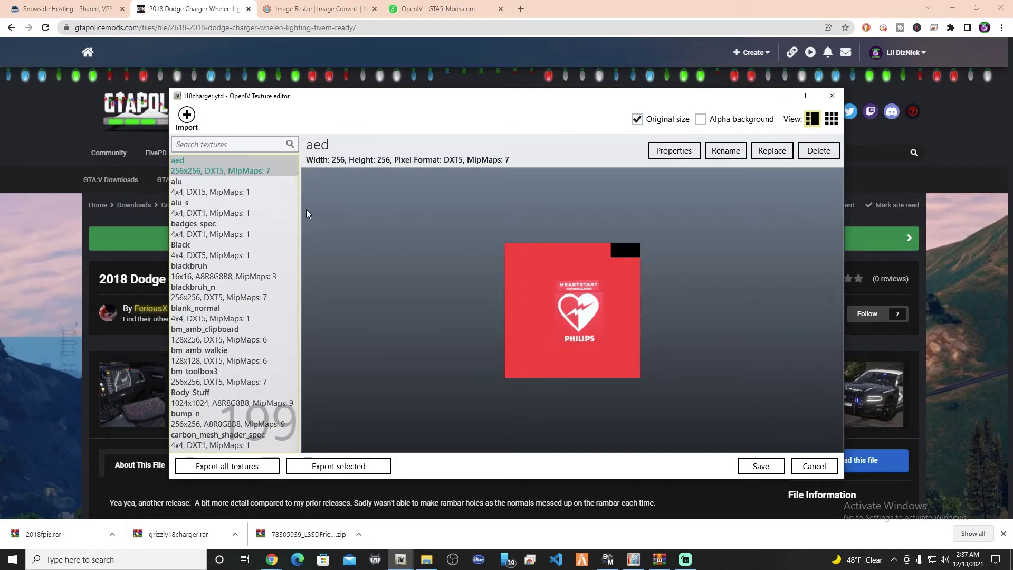
# Step: Filter textures by 'sign' and compare chgr_sign_1 (4096x4096) with chgr_sign_2 (1024x1024)
pyautogui.click(203, 144)
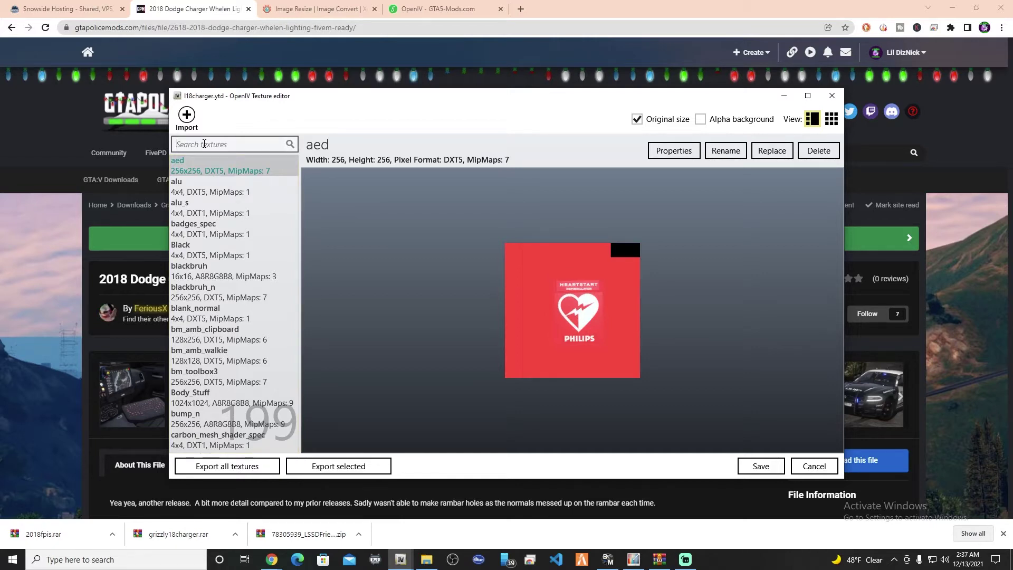
pyautogui.write('sig')
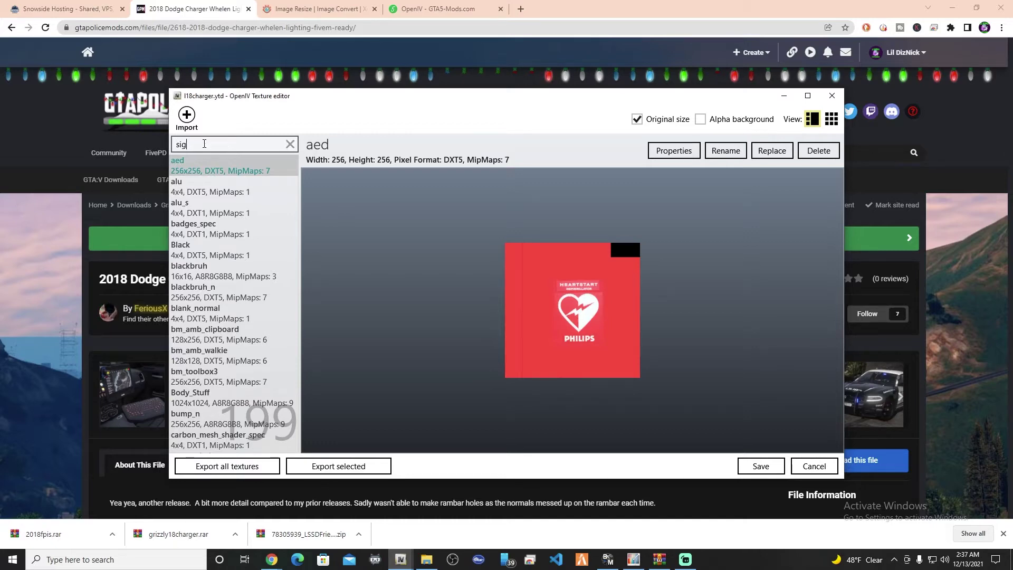
pyautogui.write('n')
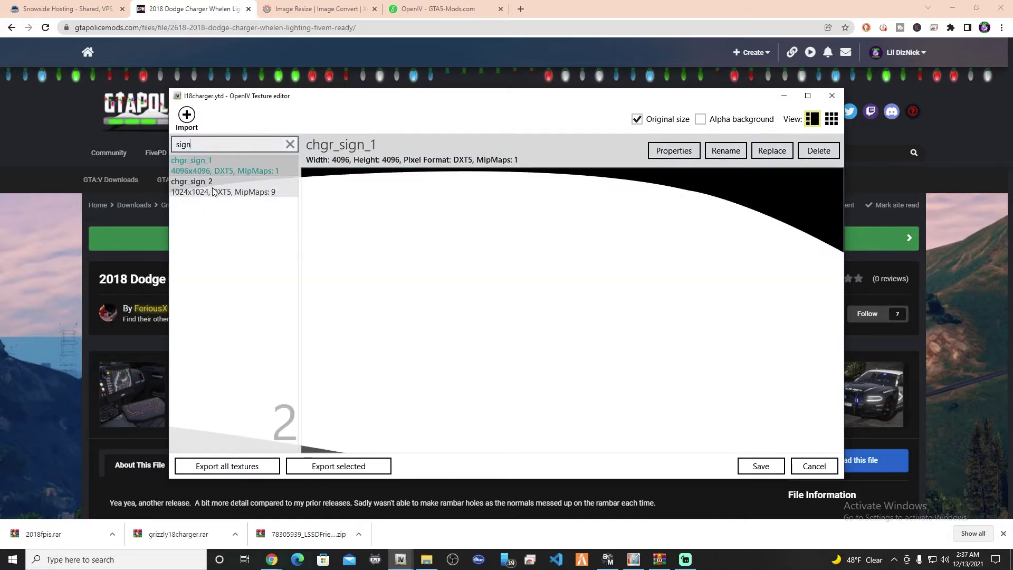
pyautogui.click(213, 191)
pyautogui.click(206, 166)
pyautogui.click(210, 185)
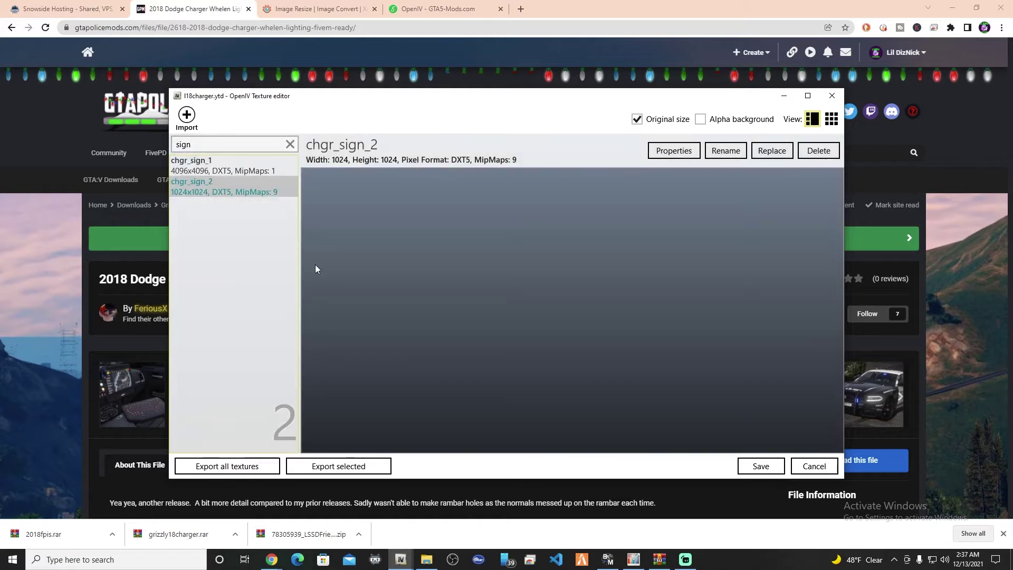
pyautogui.click(213, 169)
pyautogui.click(224, 188)
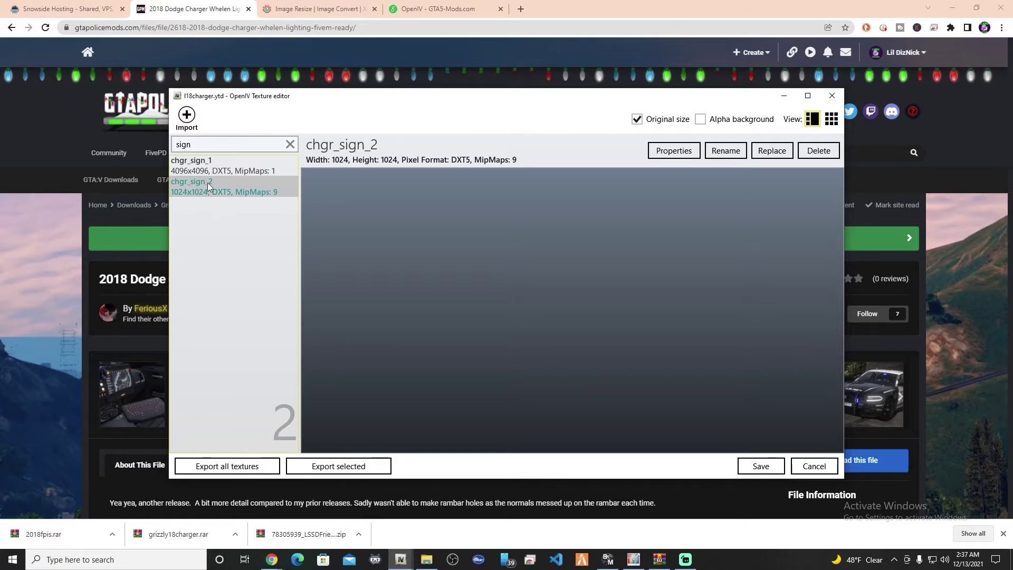
pyautogui.click(183, 174)
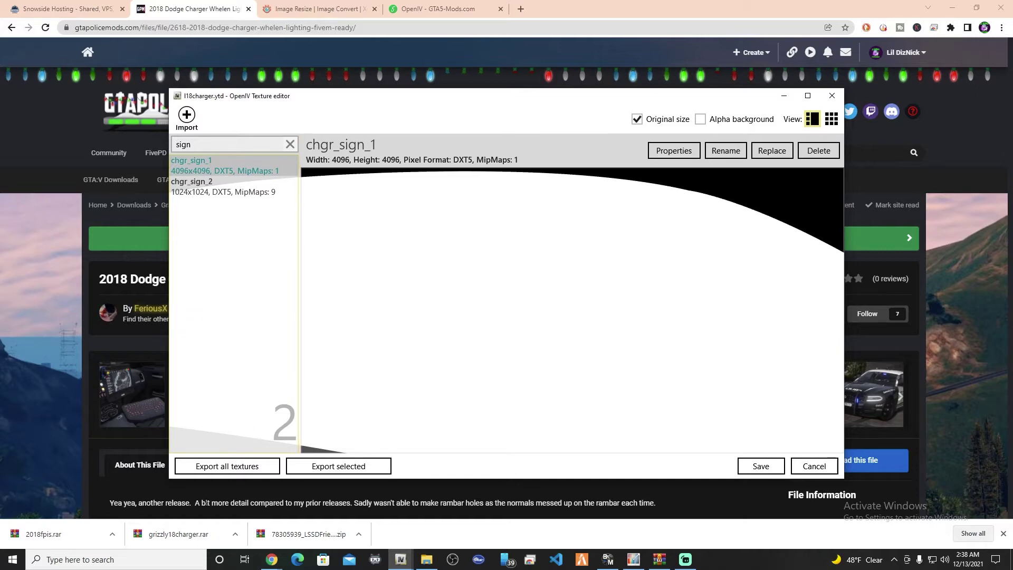
# Step: Export all l18charger.ytd textures as DirectDraw Surface (.dds) files to Pictures > Texture Unpack
pyautogui.click(213, 468)
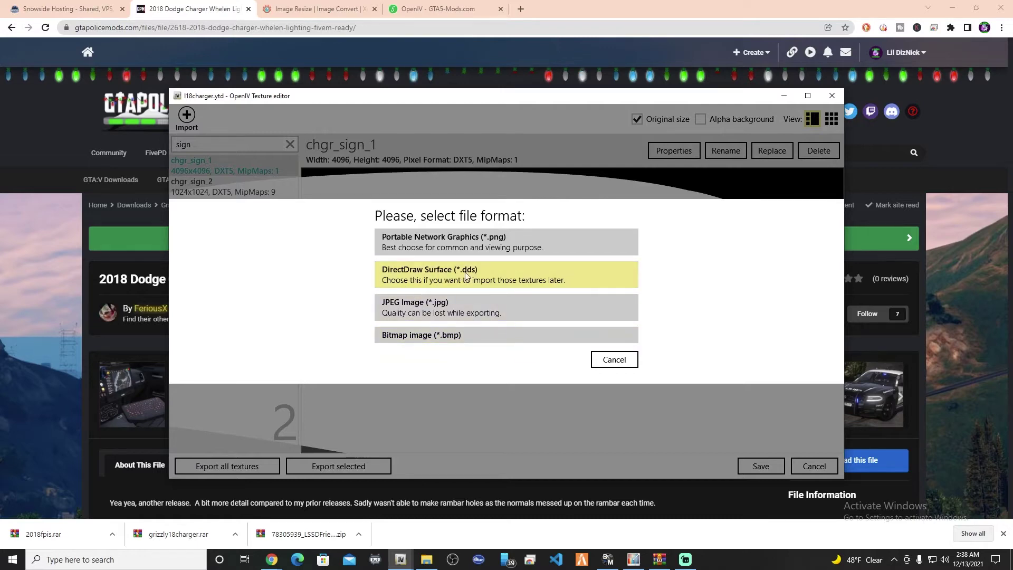
pyautogui.click(445, 275)
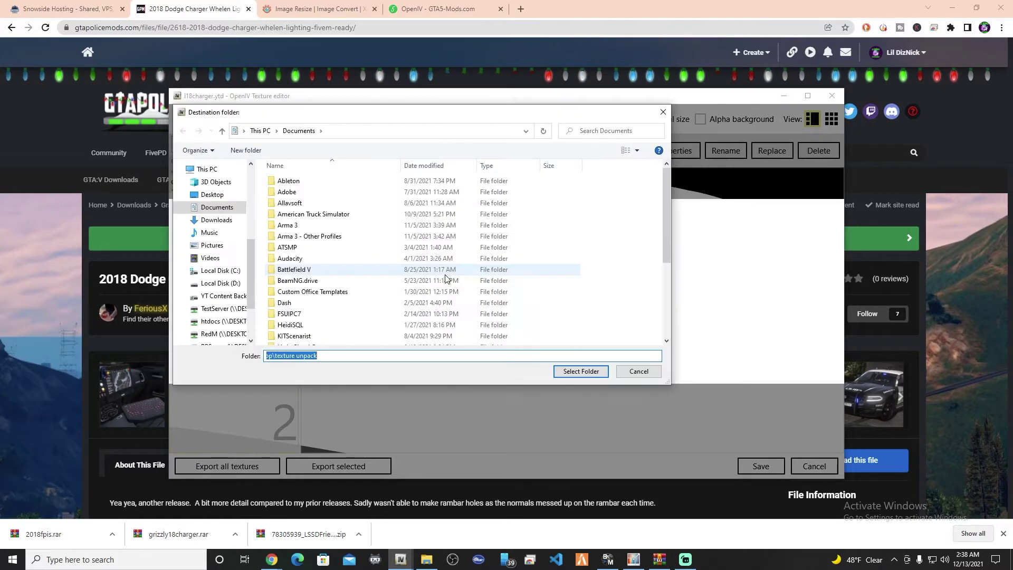
pyautogui.click(213, 247)
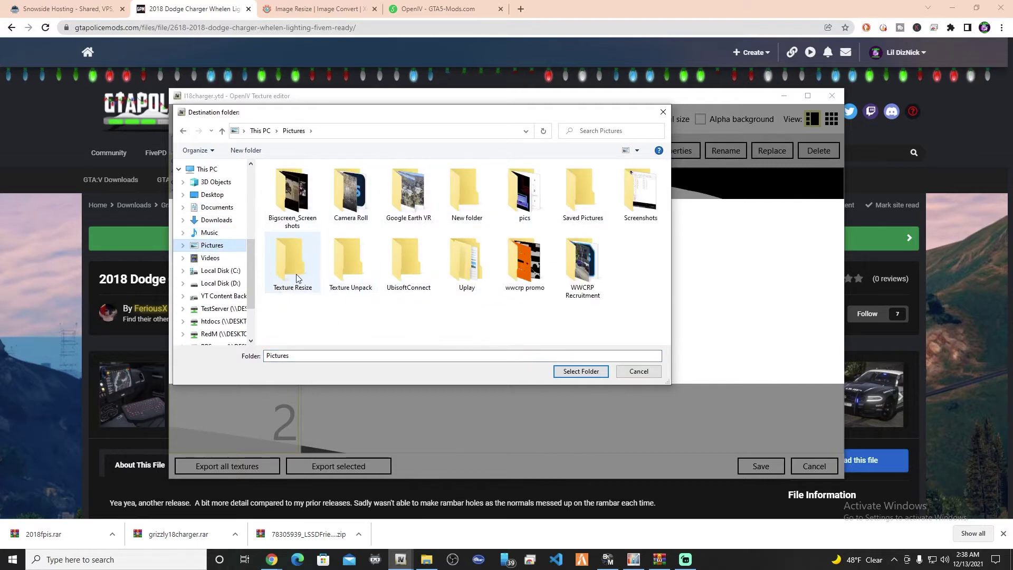
pyautogui.click(342, 270)
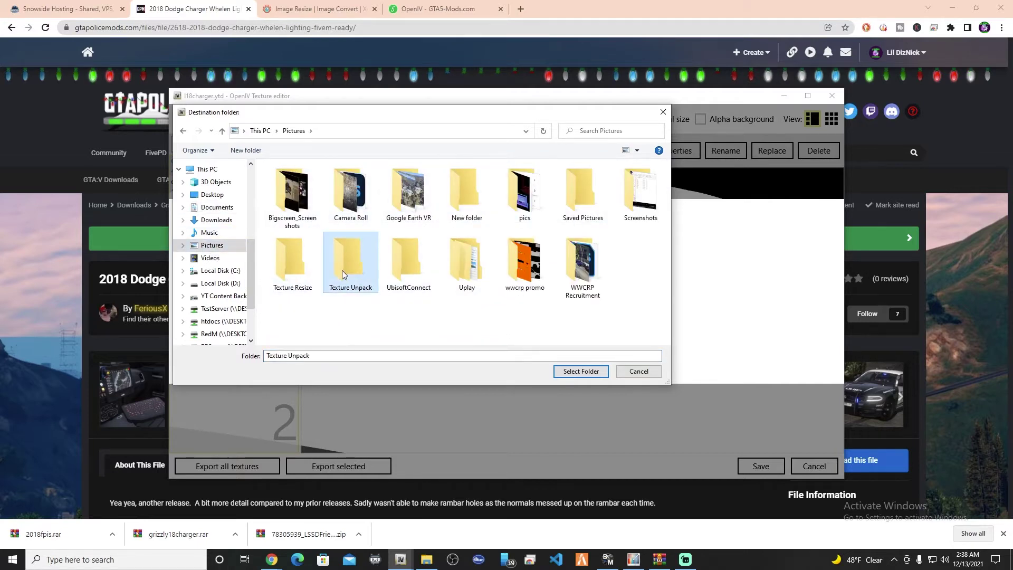
pyautogui.click(581, 371)
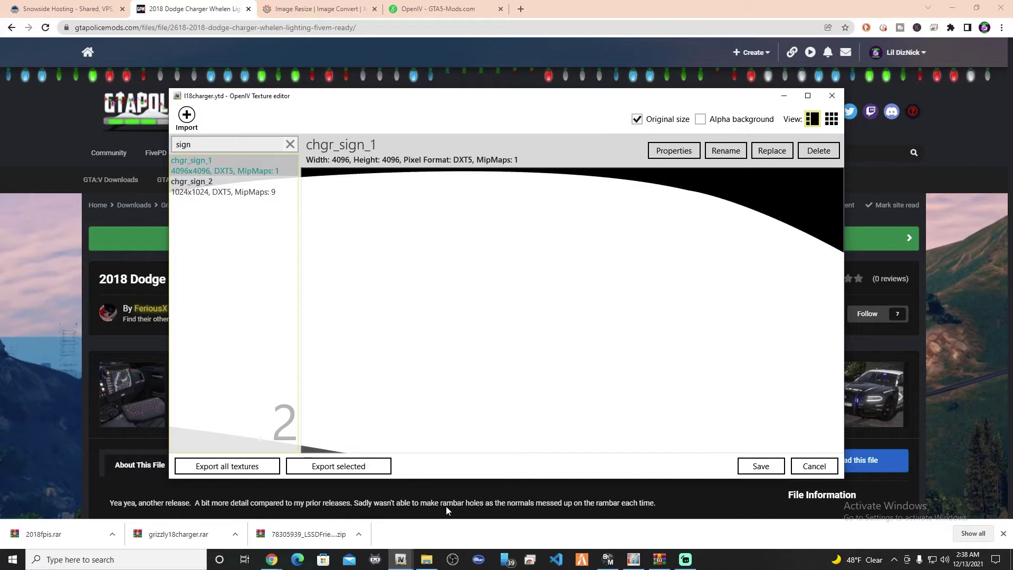
# Step: Browse the 199 exported textures in Pictures > Texture Unpack, then close OpenIV's texture editor
pyautogui.click(425, 560)
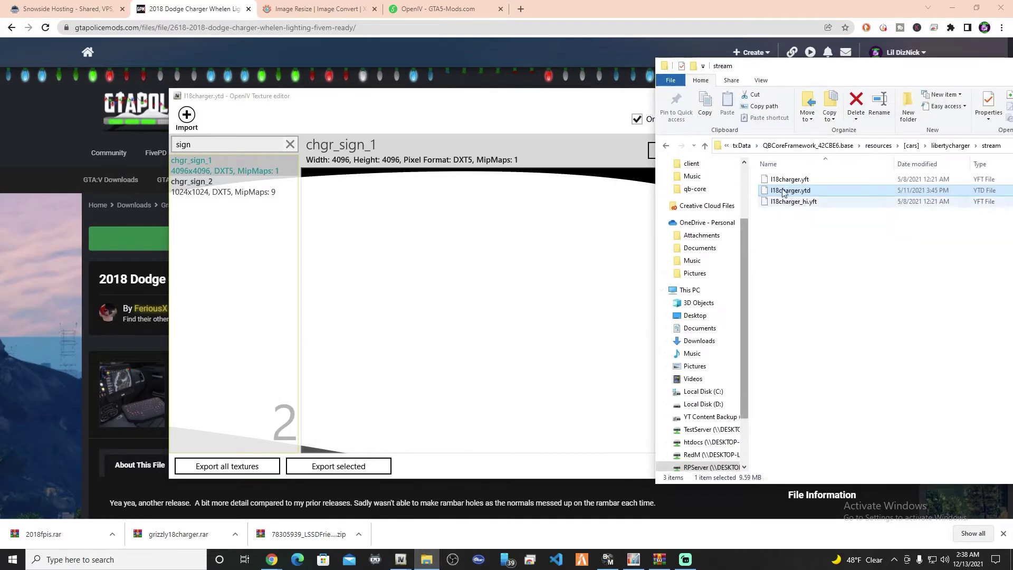
pyautogui.click(694, 366)
pyautogui.moveTo(897, 65); pyautogui.dragTo(483, 80)
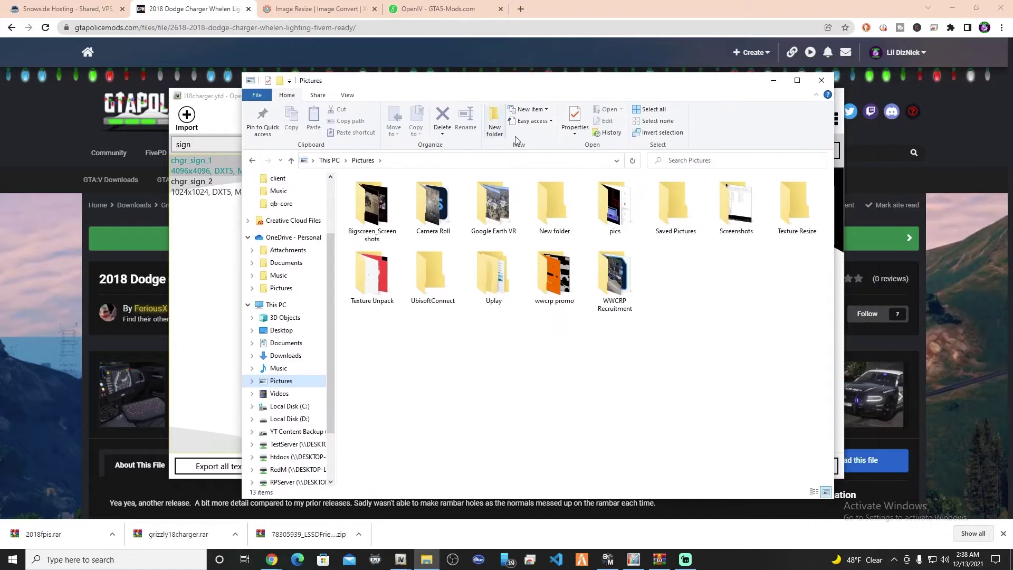
pyautogui.doubleClick(372, 274)
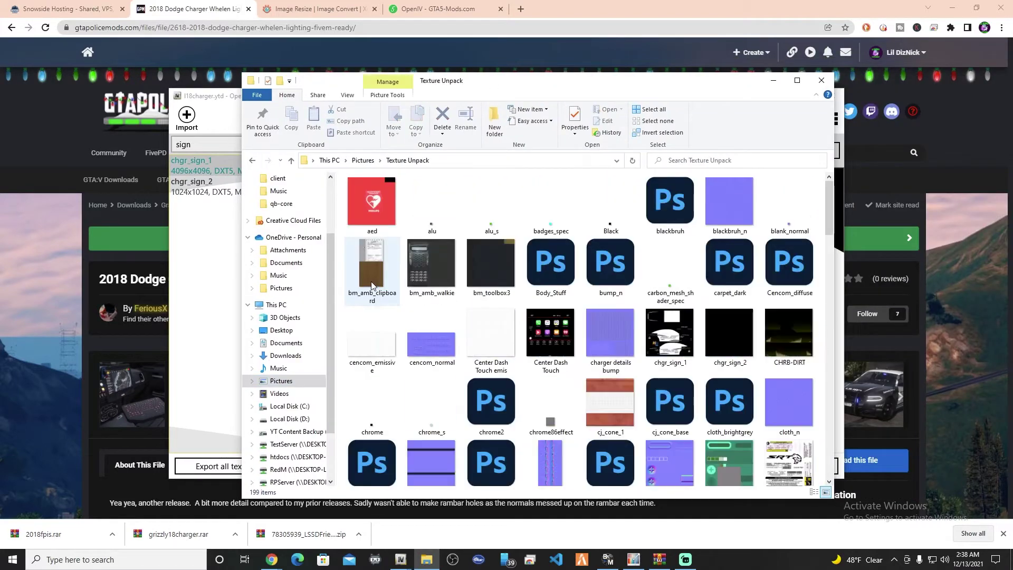
pyautogui.scroll(-15, 561, 269)
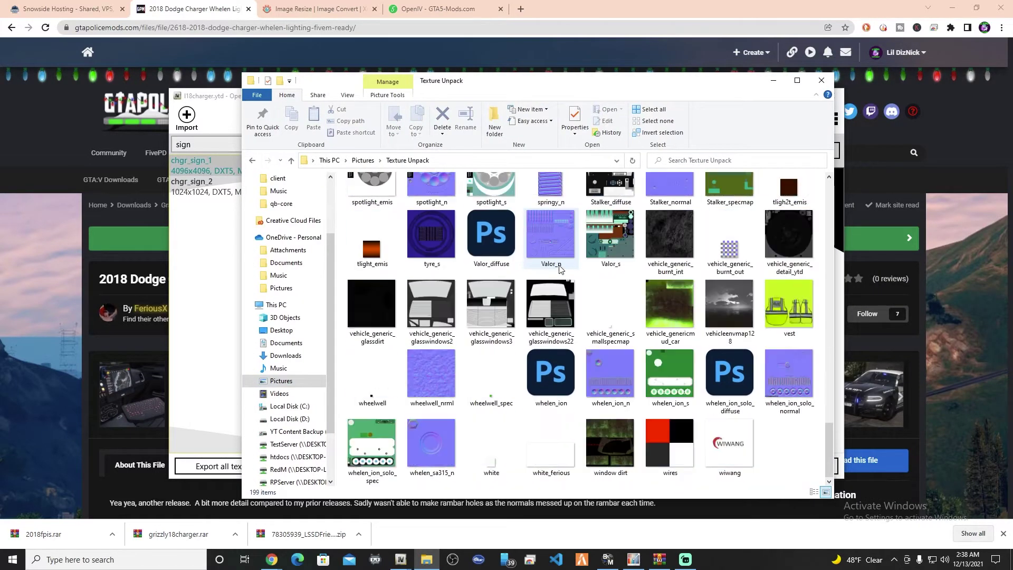
pyautogui.scroll(15, 561, 269)
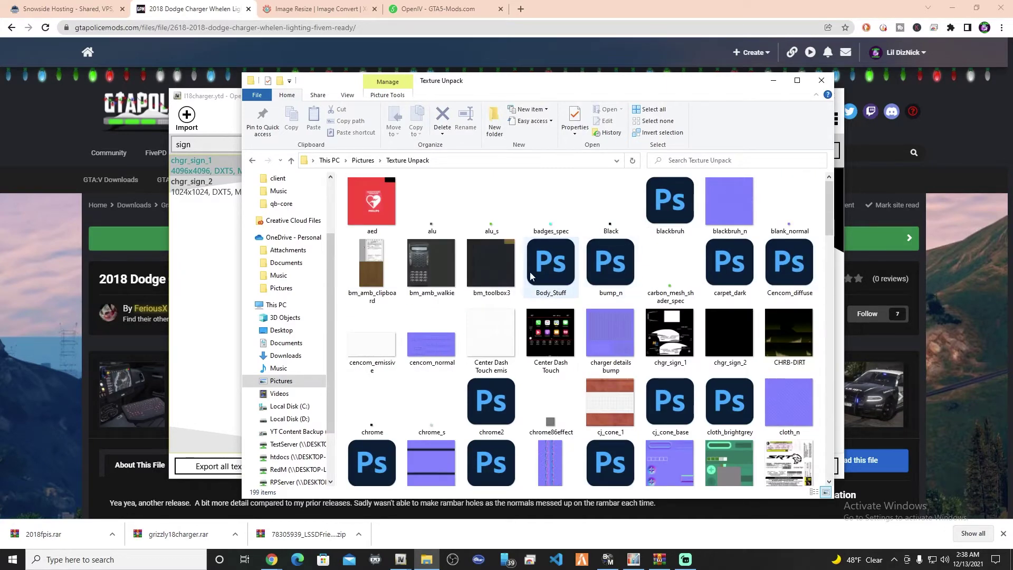
pyautogui.click(199, 294)
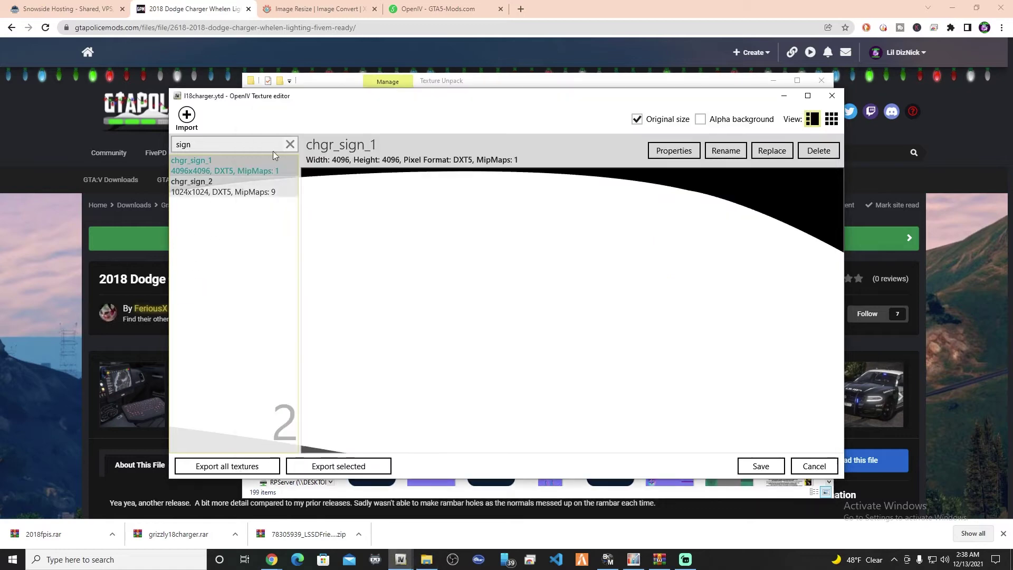
pyautogui.click(833, 95)
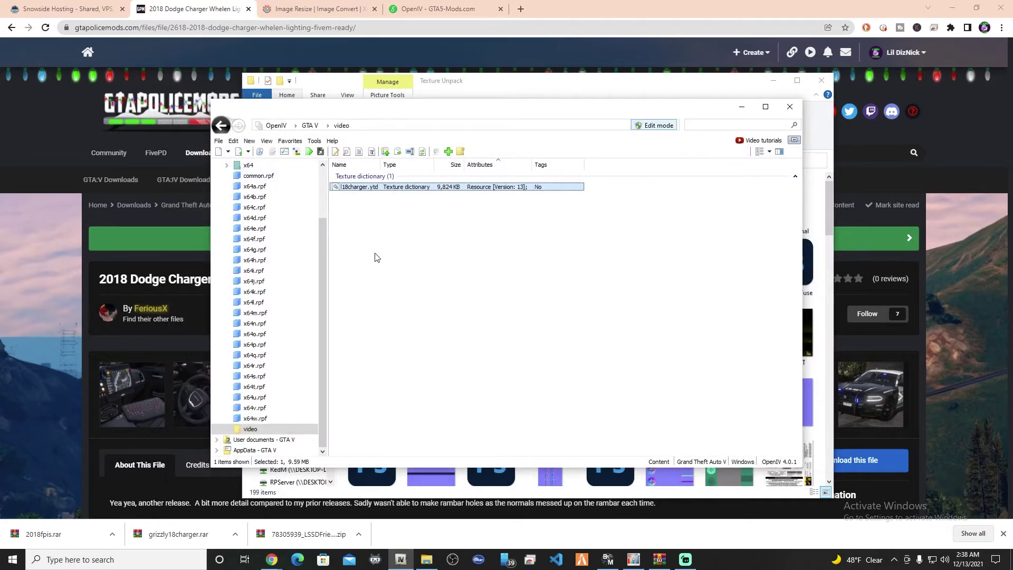
# Step: Select l18charger.ytd in OpenIV's video folder
pyautogui.click(432, 261)
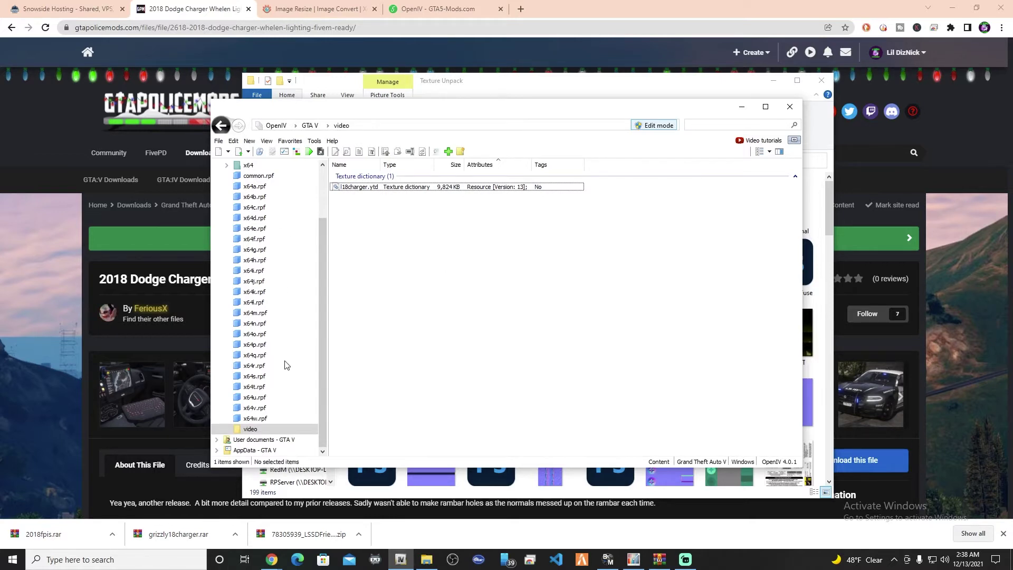
pyautogui.click(354, 188)
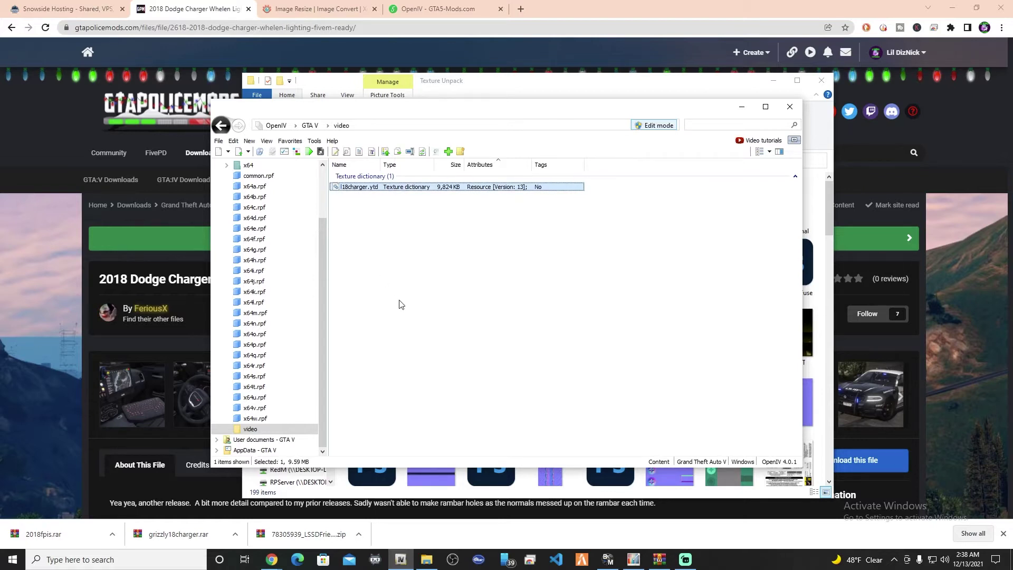
pyautogui.click(364, 204)
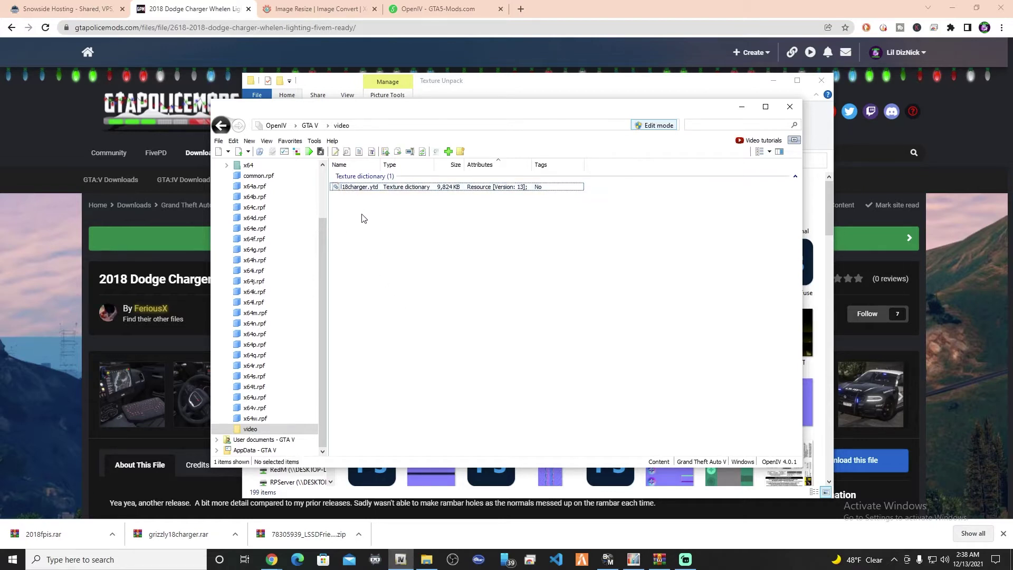
pyautogui.click(347, 188)
# Step: Return File Explorer to the server's libertycharger stream folder and move that window aside
pyautogui.click(426, 559)
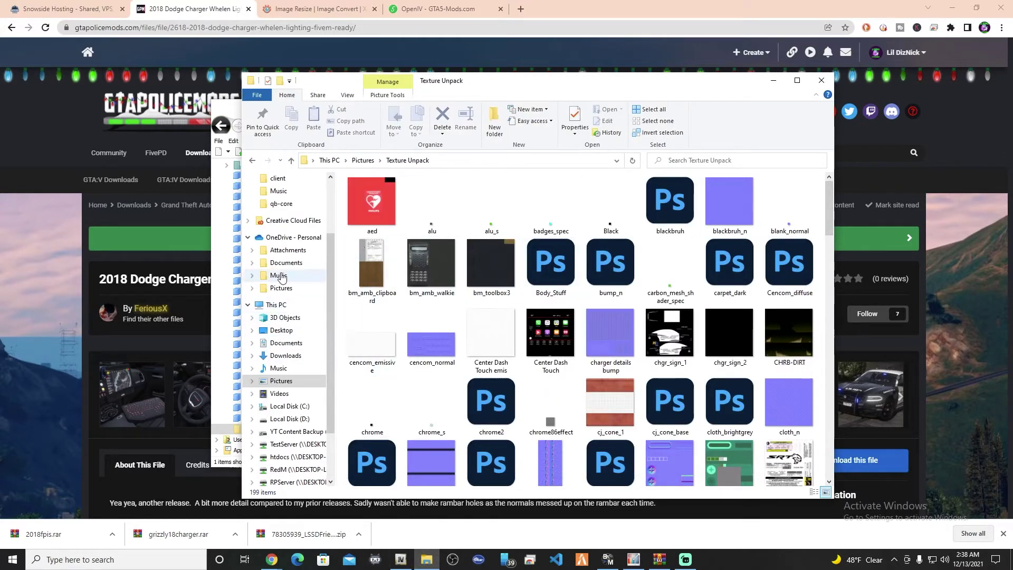
pyautogui.click(253, 162)
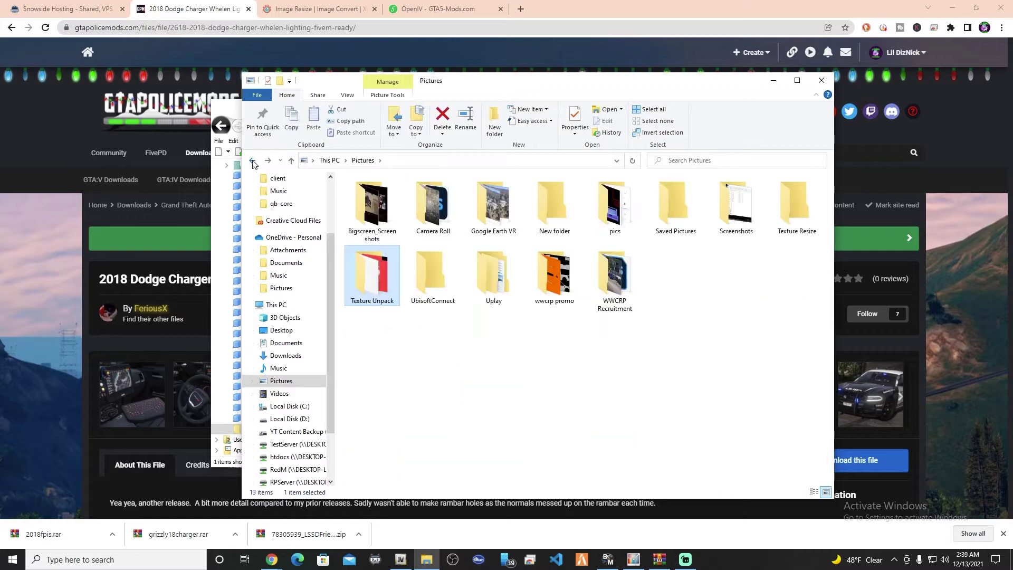
pyautogui.click(254, 161)
pyautogui.click(253, 161)
pyautogui.click(267, 160)
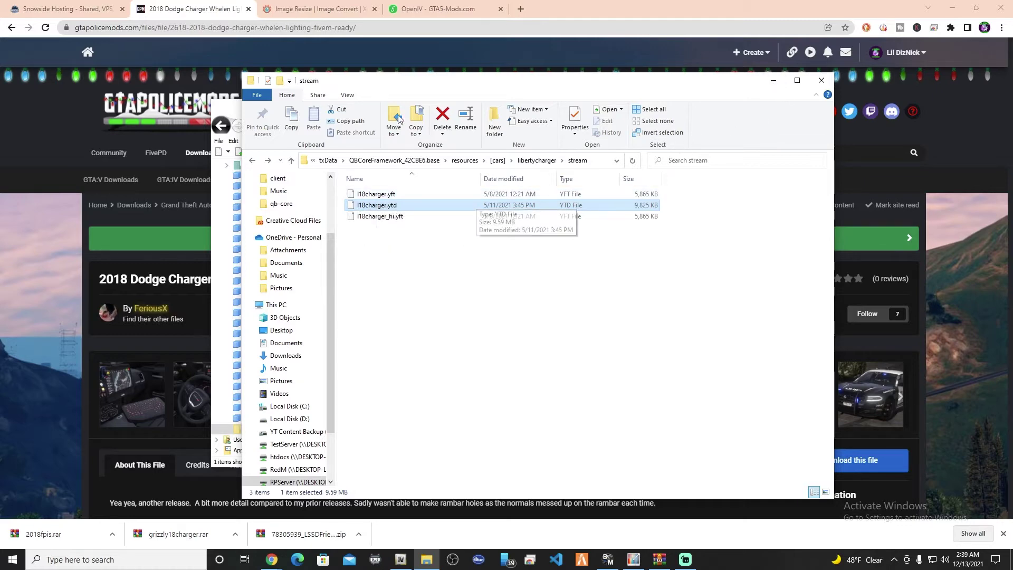
pyautogui.moveTo(395, 85); pyautogui.dragTo(547, 101)
# Step: Delete the old l18charger.ytd from OpenIV's video folder
pyautogui.click(336, 111)
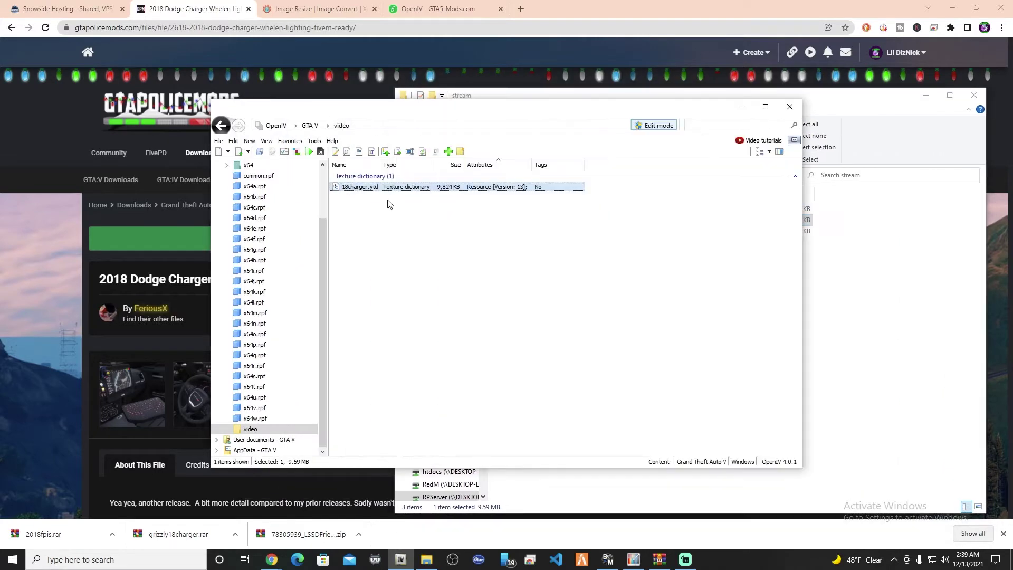
pyautogui.click(375, 188)
pyautogui.click(346, 189)
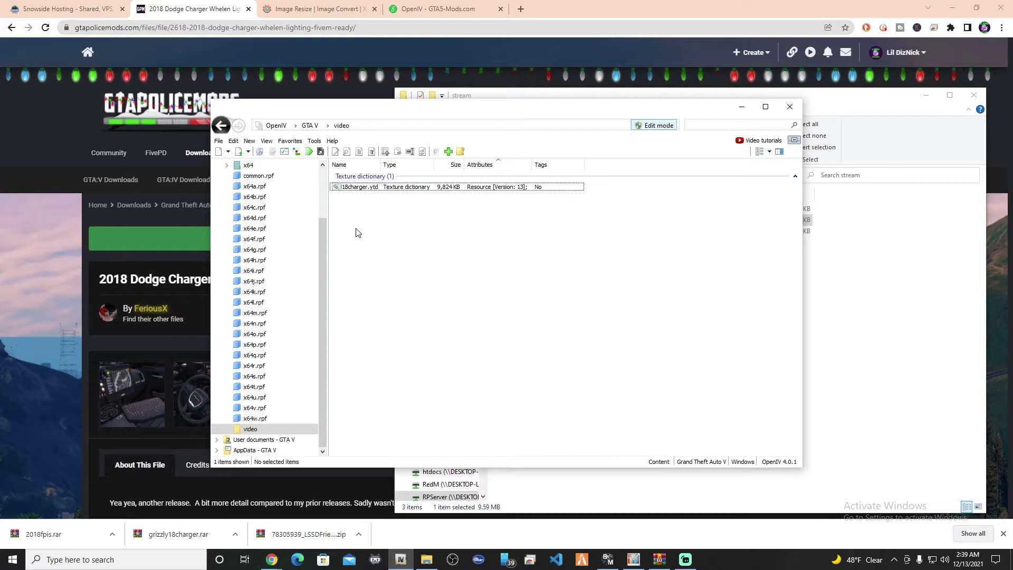
pyautogui.press('Delete')
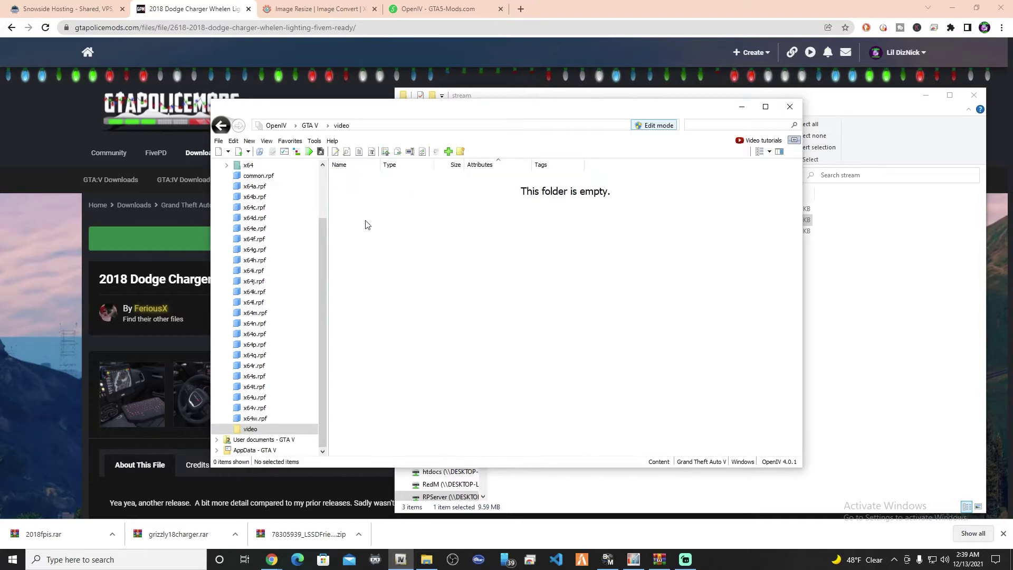
# Step: Add an empty texture dictionary named l18charger via New > Texture dictionary in the video folder
pyautogui.rightClick(366, 221)
pyautogui.rightClick(354, 192)
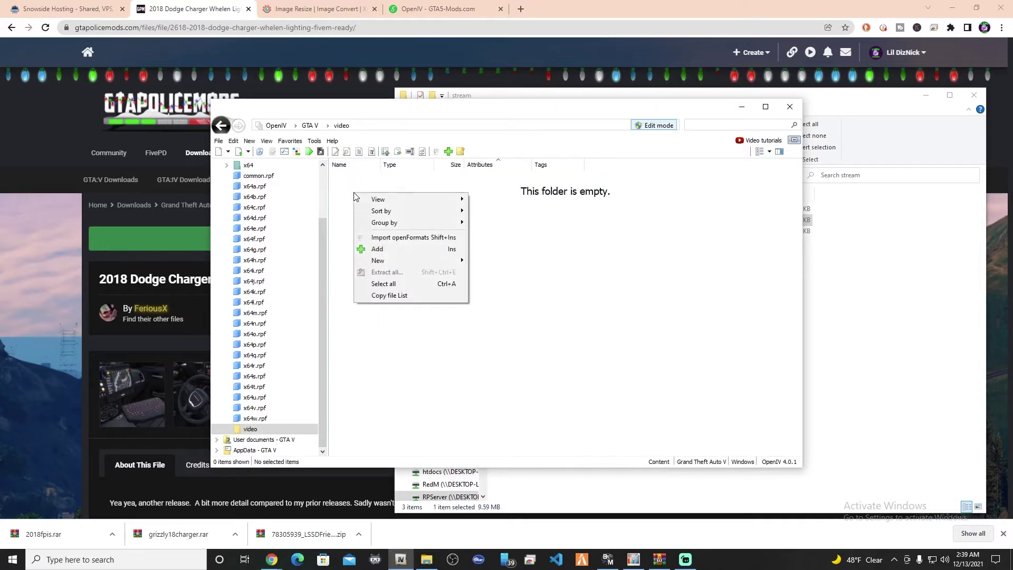
pyautogui.moveTo(394, 262)
pyautogui.click(499, 287)
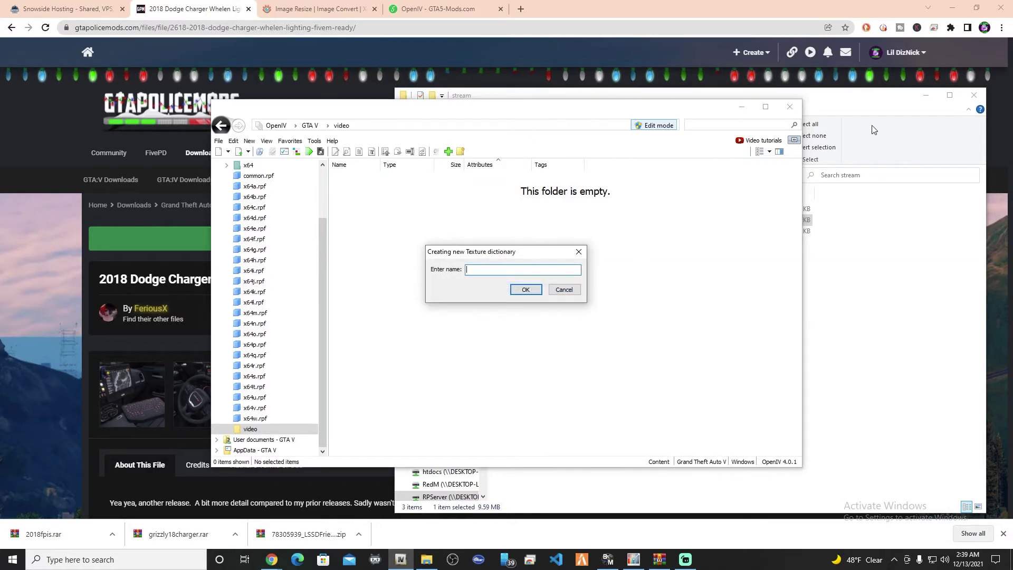
pyautogui.moveTo(852, 106); pyautogui.dragTo(970, 112)
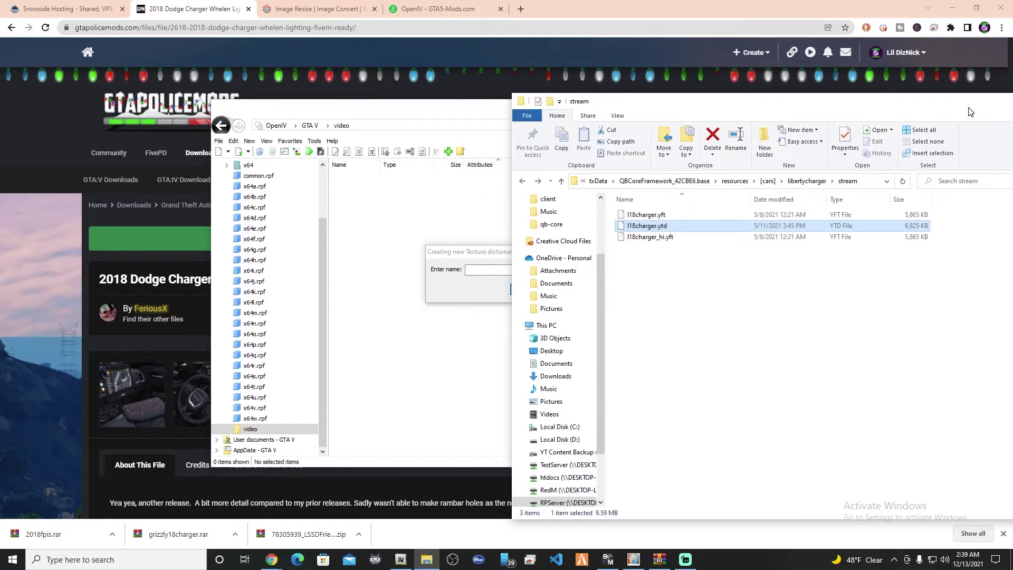
pyautogui.click(494, 269)
pyautogui.write('1')
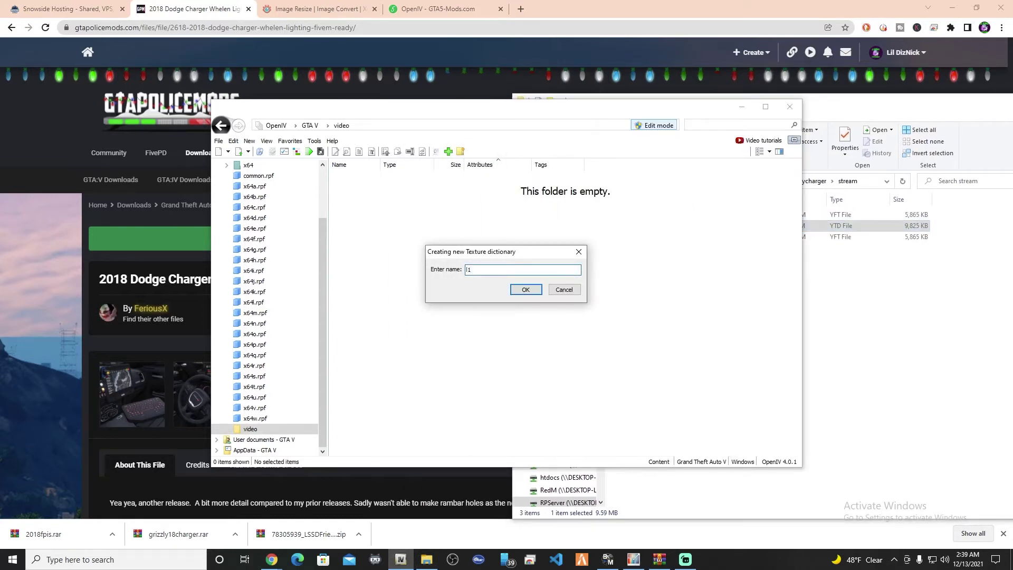
pyautogui.write('8charger')
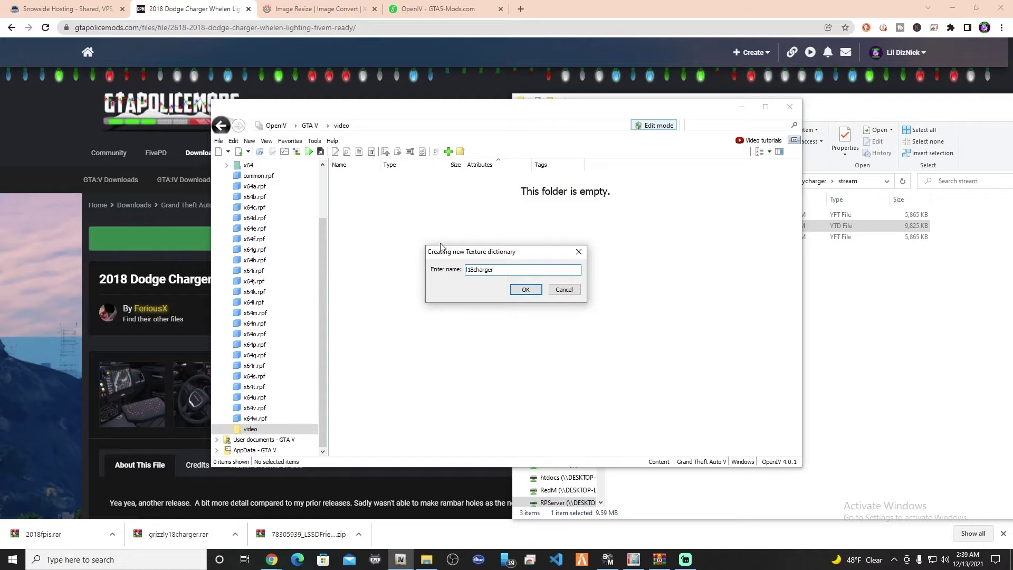
pyautogui.click(530, 289)
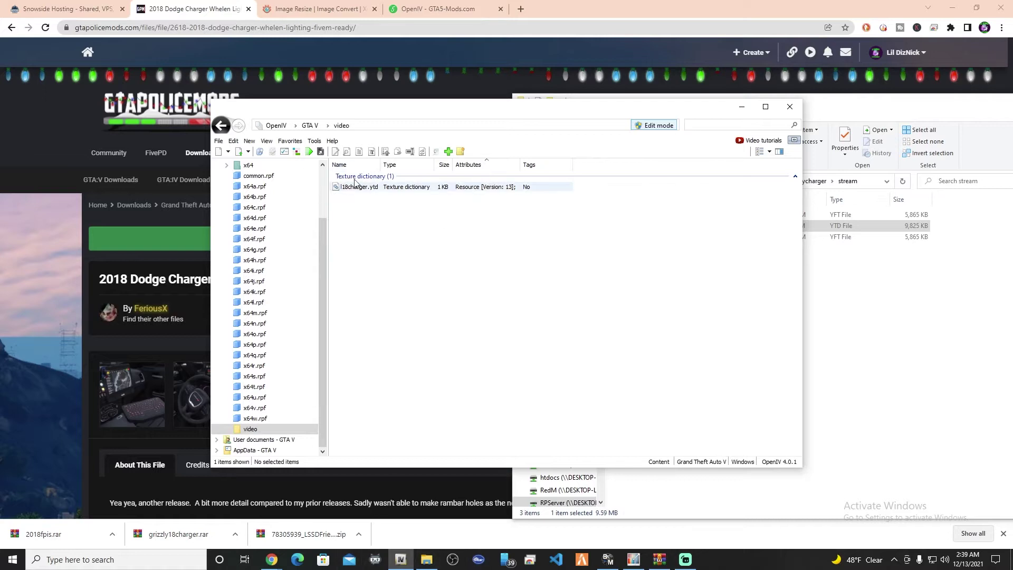
pyautogui.moveTo(430, 563)
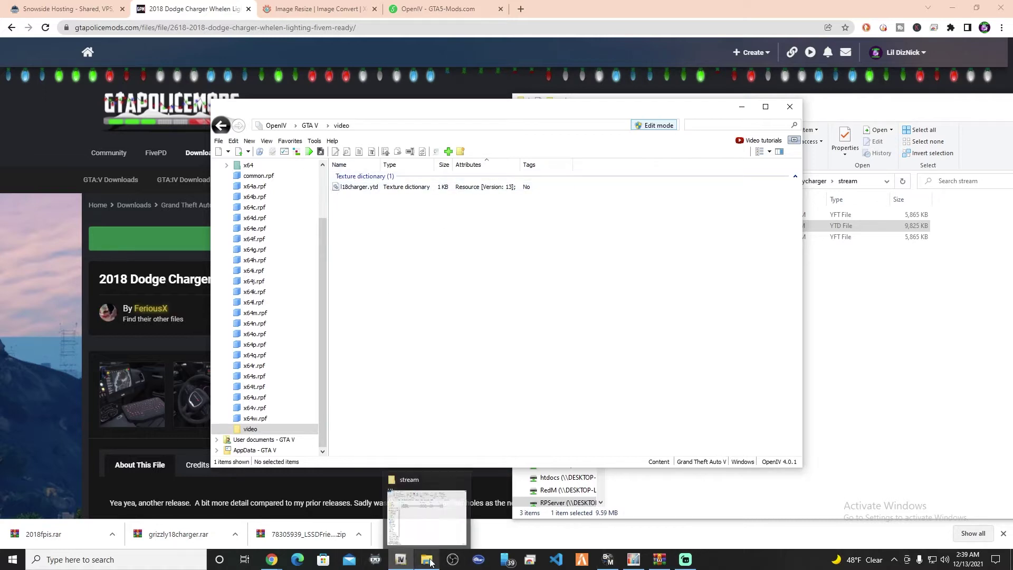
# Step: Add the Pictures > Texture Unpack folder to XnResize, loading 199 DDS textures (139.73 MB)
pyautogui.click(633, 560)
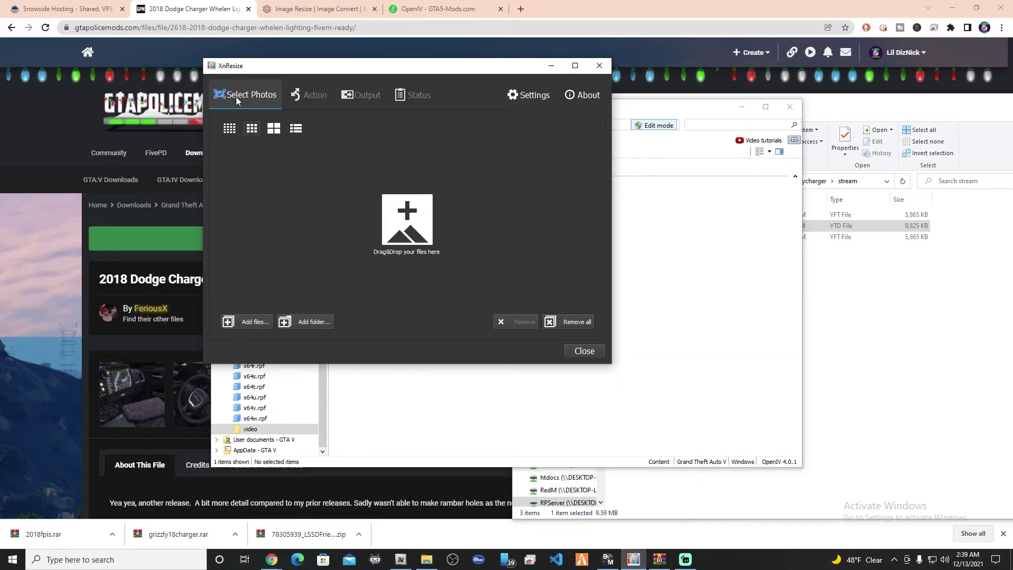
pyautogui.click(302, 324)
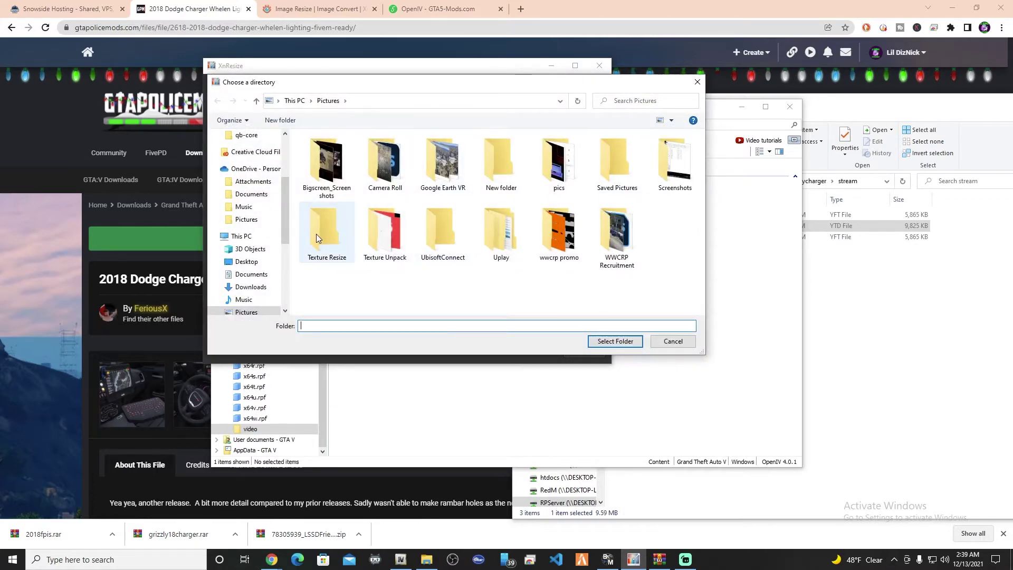
pyautogui.click(381, 232)
pyautogui.click(614, 341)
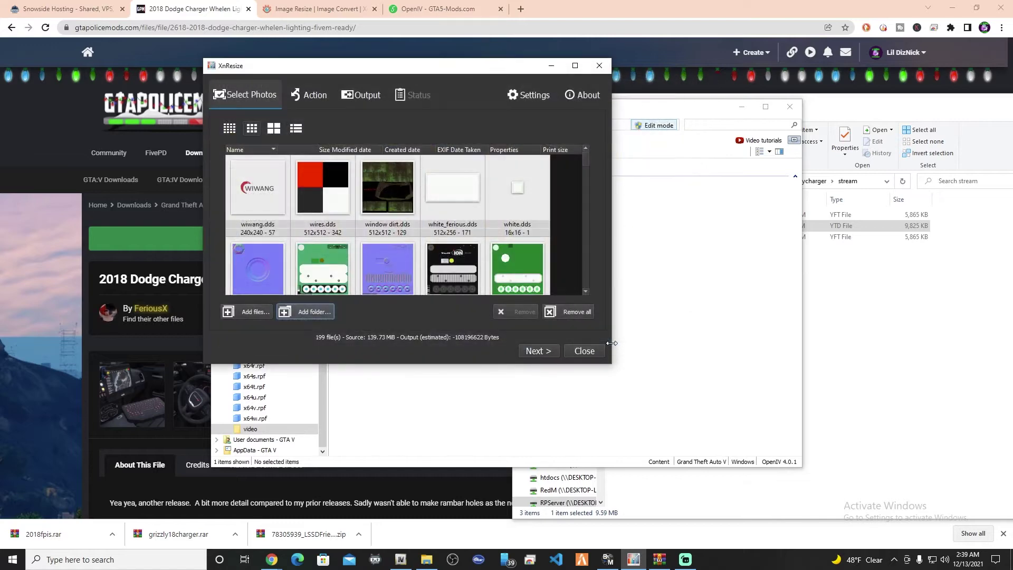
pyautogui.scroll(-10, 367, 245)
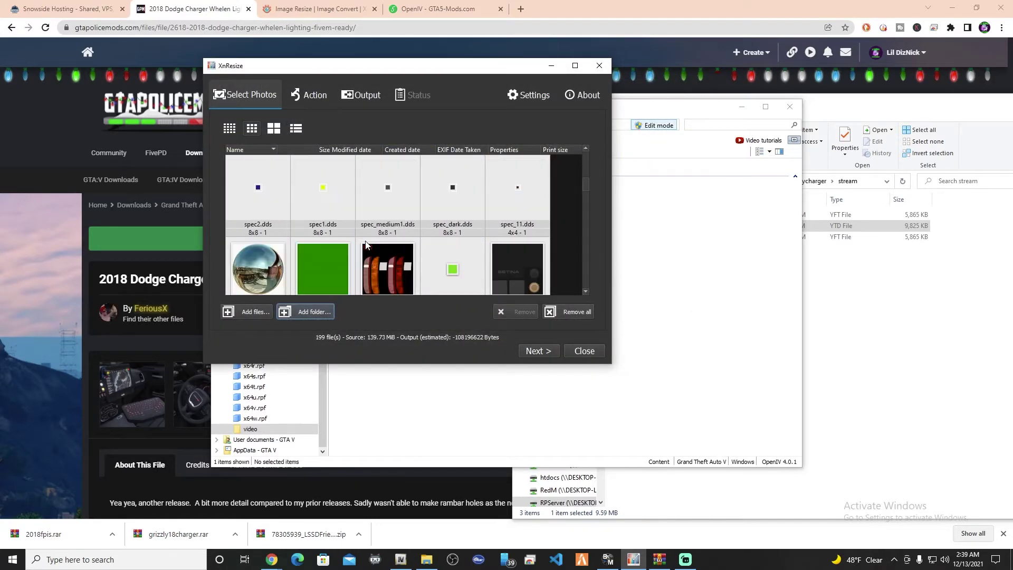
# Step: Choose the 50% size preset in XnResize, estimating 34.93 MB output
pyautogui.click(537, 353)
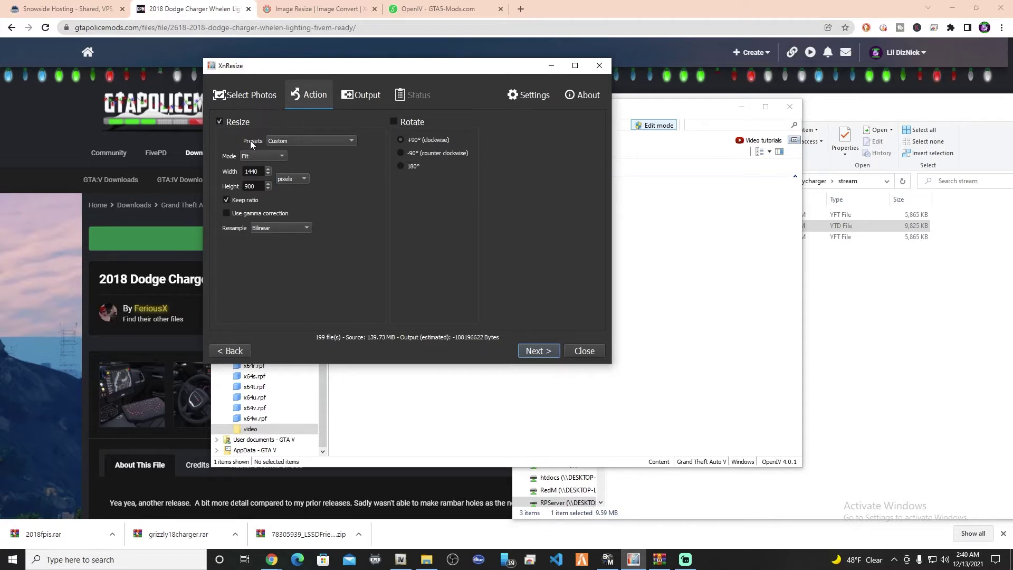
pyautogui.click(286, 140)
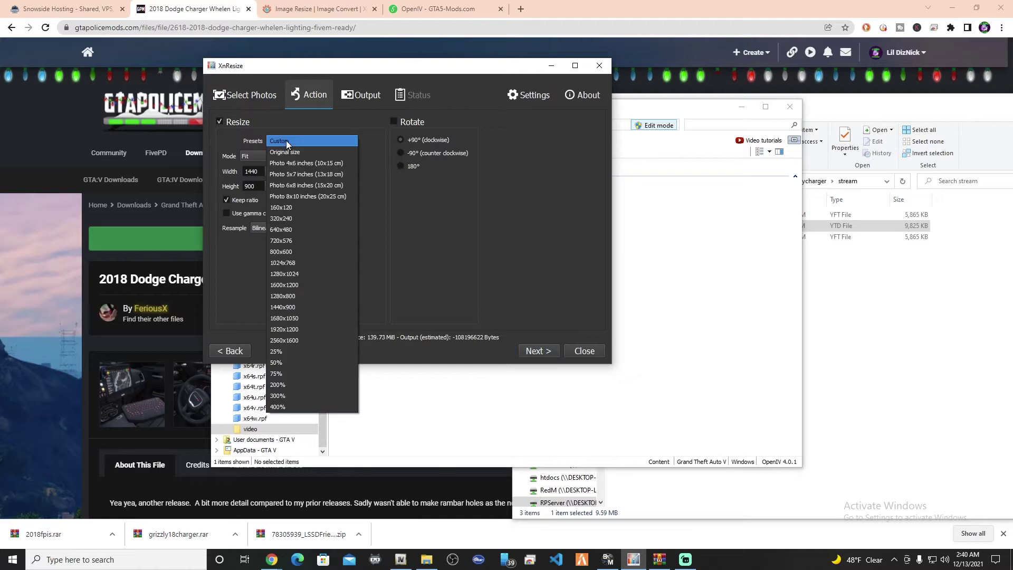
pyautogui.click(276, 363)
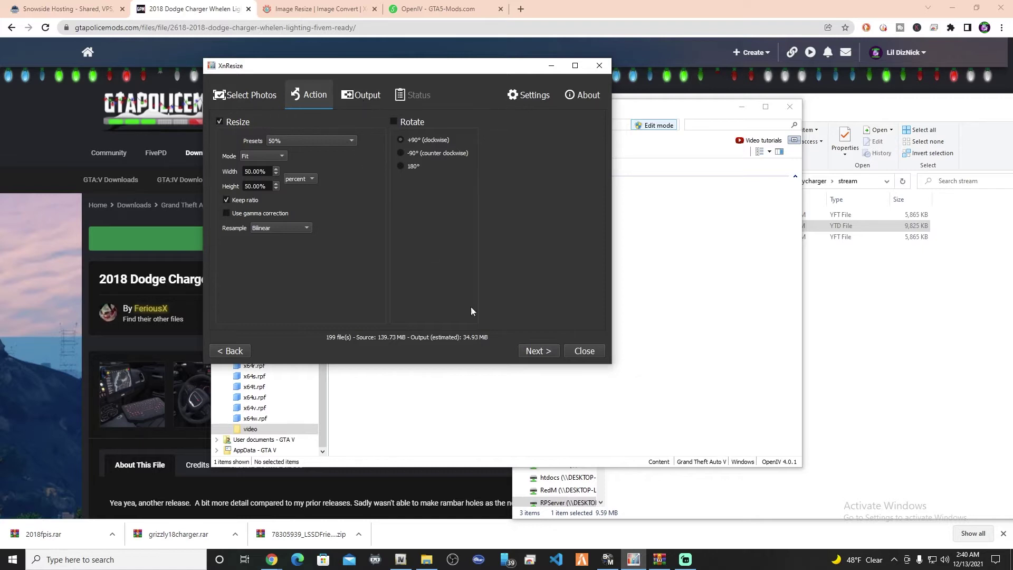
pyautogui.click(539, 351)
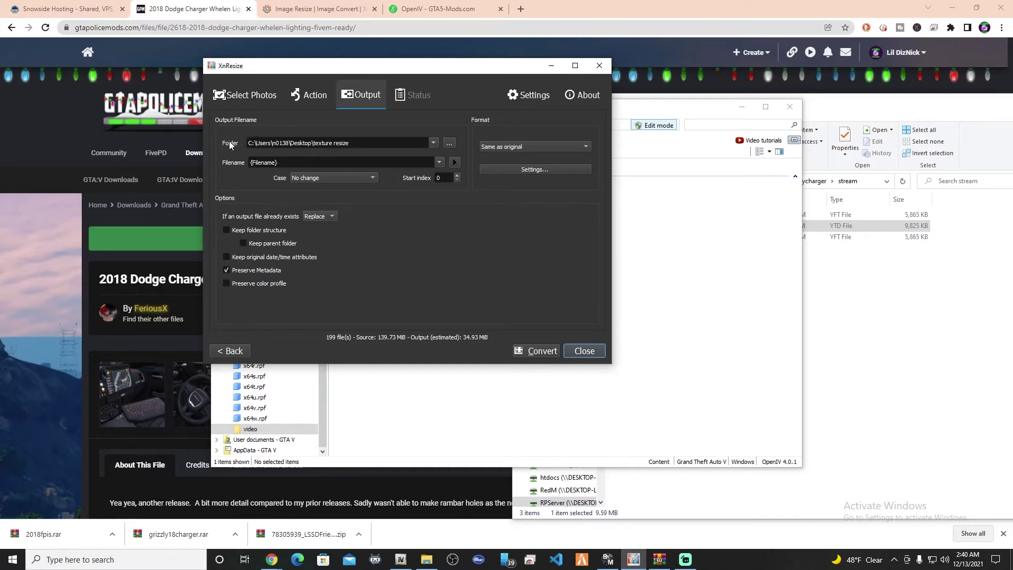
# Step: Set Pictures > Texture Resize as the output folder and convert all 199 textures
pyautogui.click(450, 143)
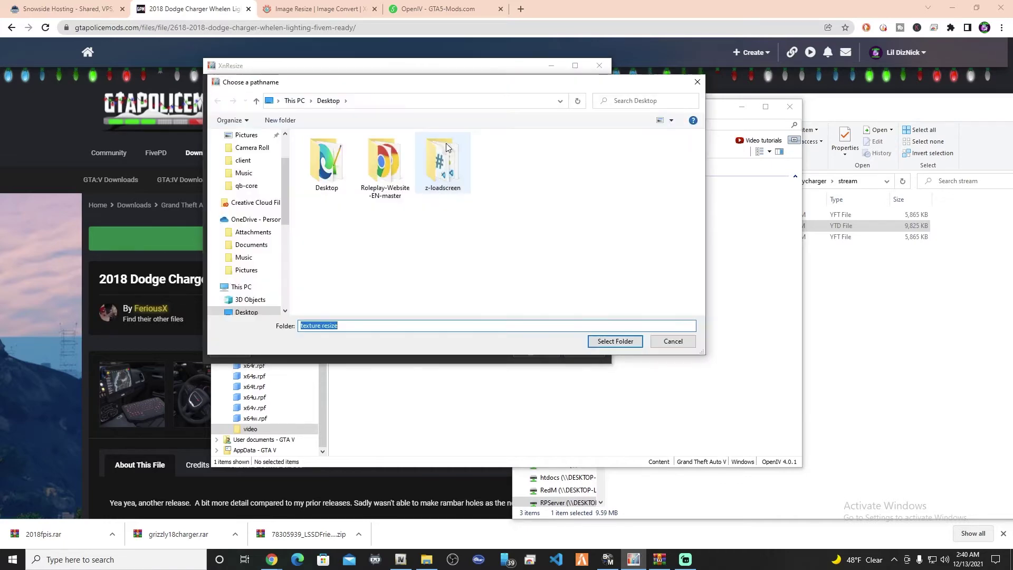
pyautogui.scroll(-3, 253, 259)
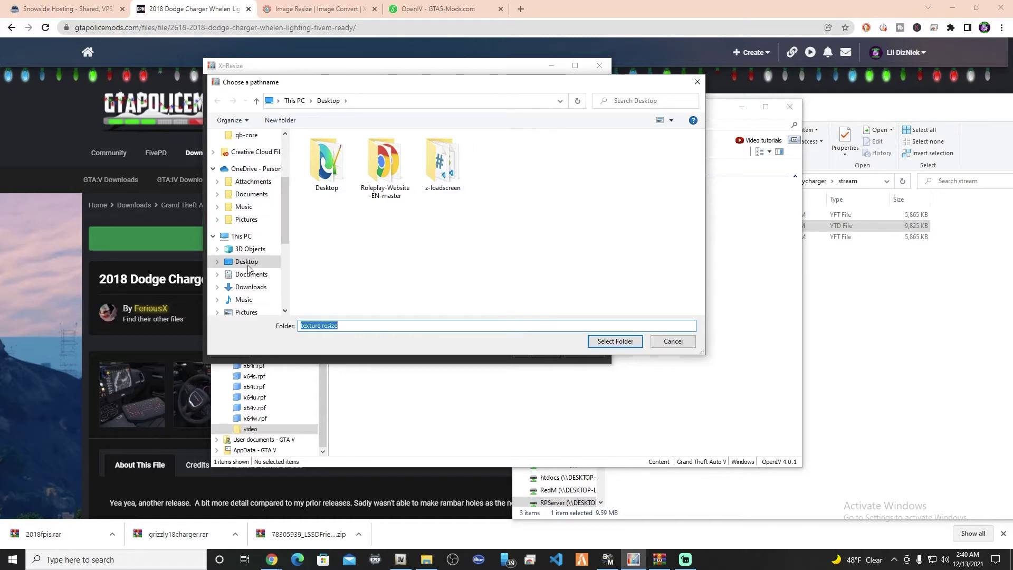
pyautogui.click(246, 254)
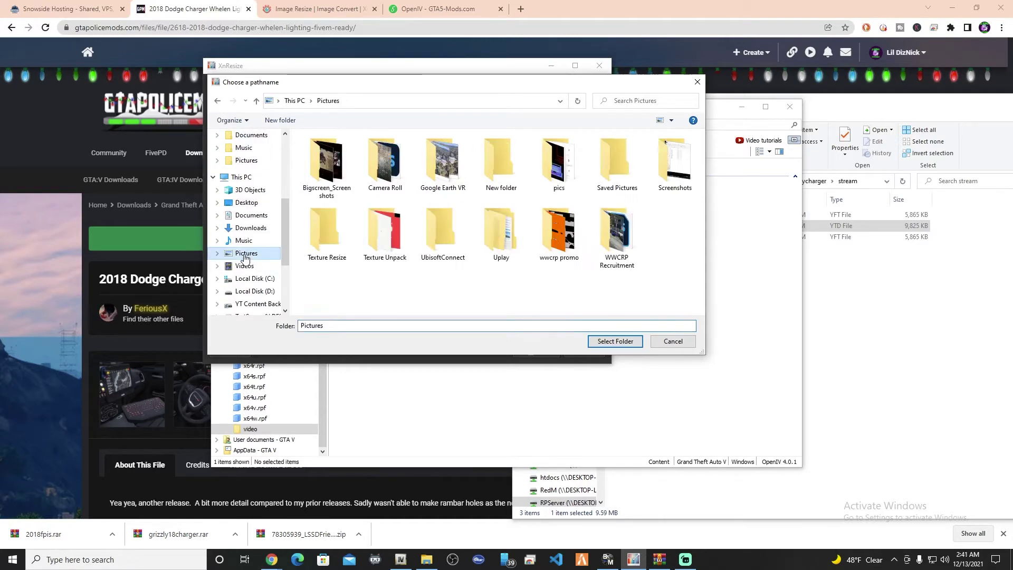
pyautogui.click(320, 238)
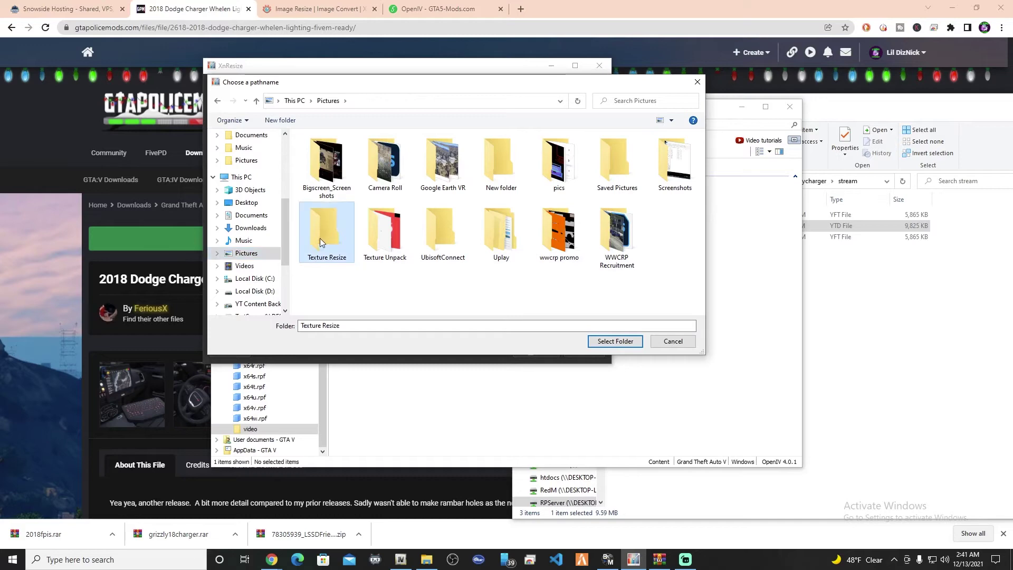
pyautogui.click(618, 341)
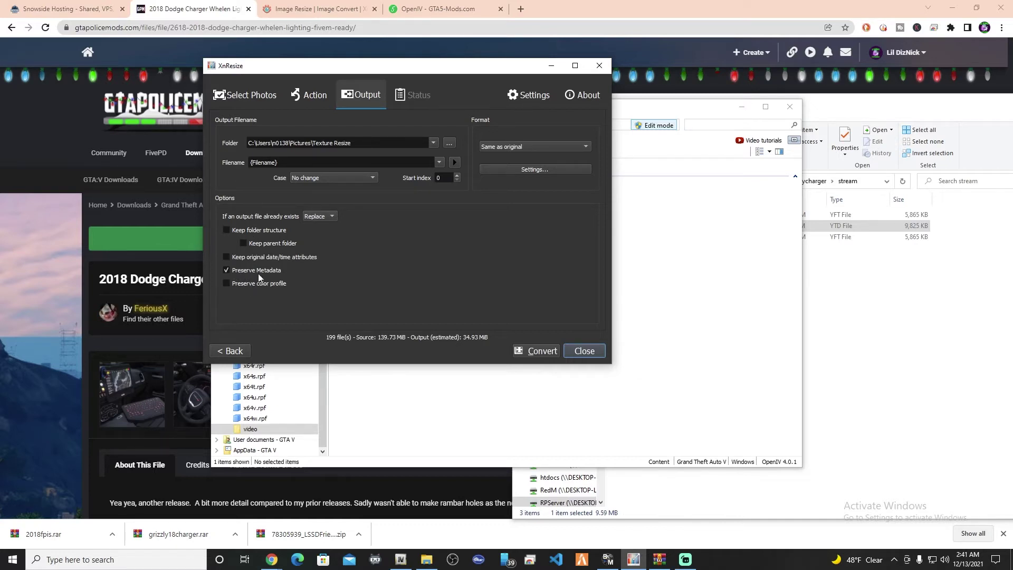
pyautogui.click(536, 351)
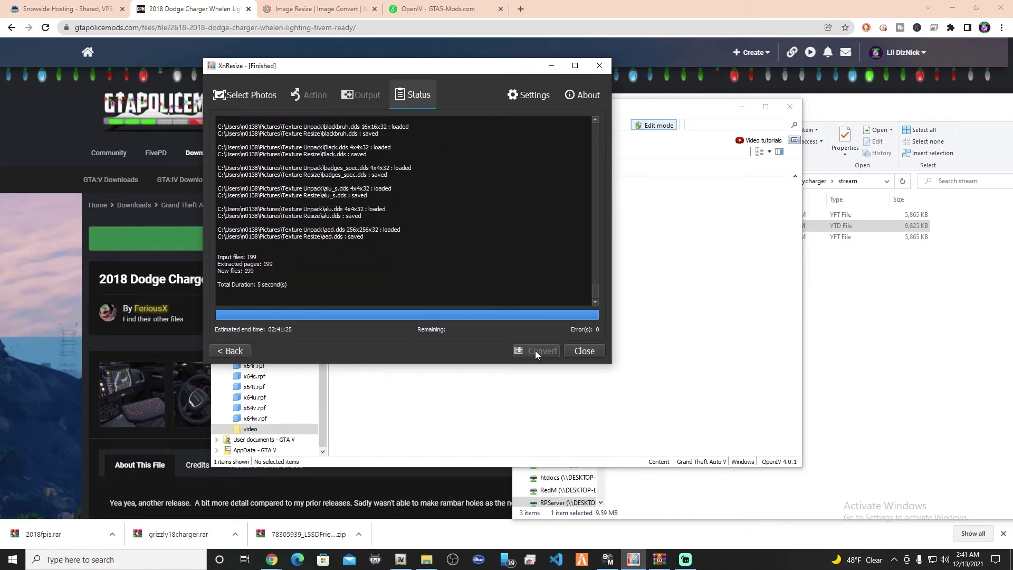
# Step: Close XnResize and browse the 199 half-size textures in Pictures > Texture Resize
pyautogui.click(585, 351)
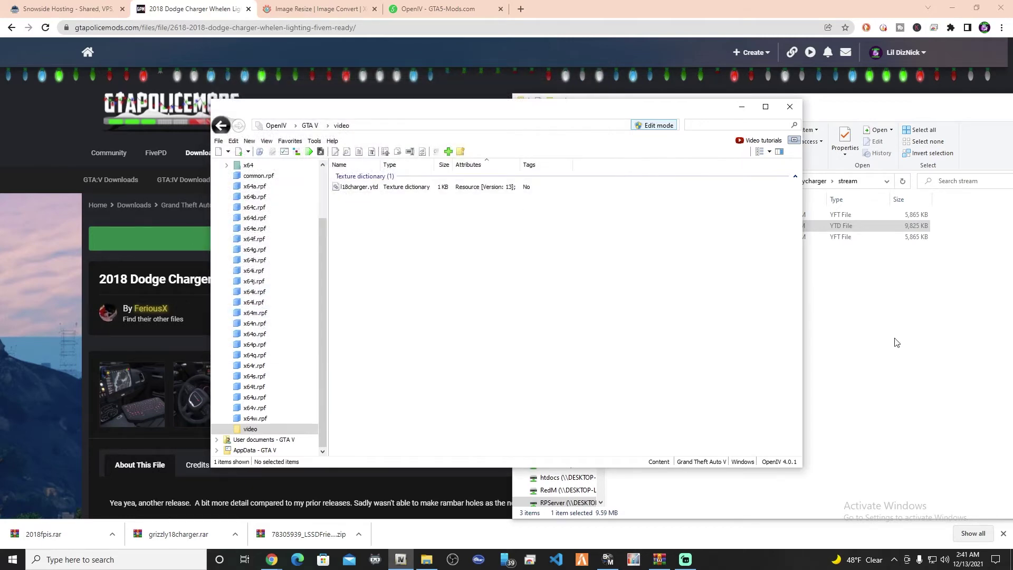
pyautogui.click(862, 343)
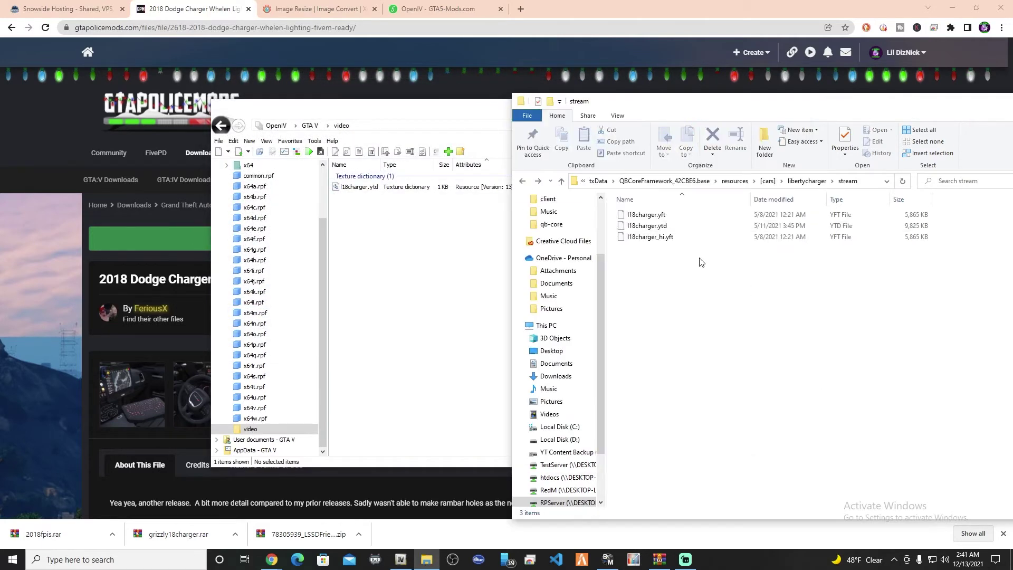
pyautogui.click(552, 402)
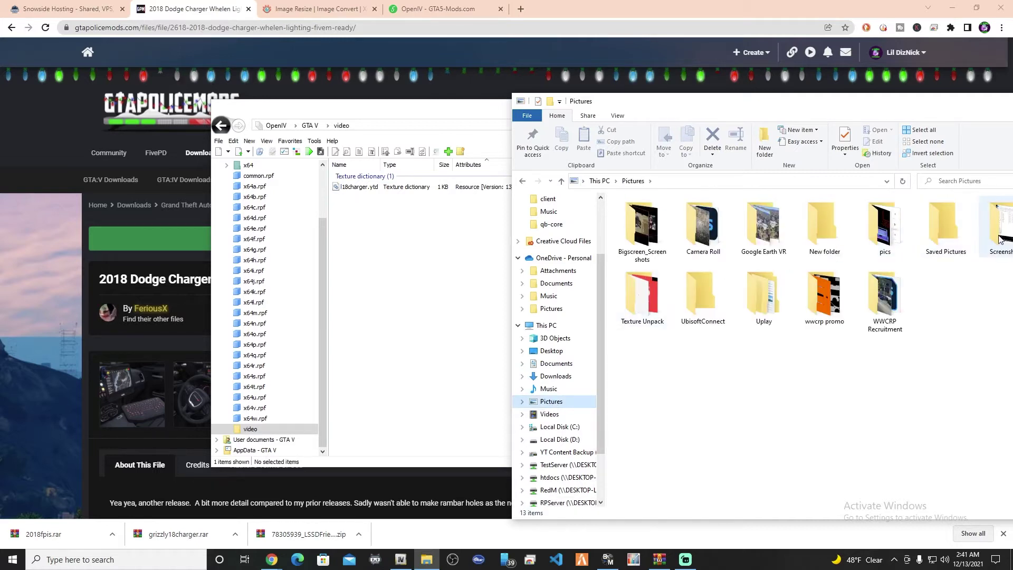
pyautogui.moveTo(827, 108); pyautogui.dragTo(674, 102)
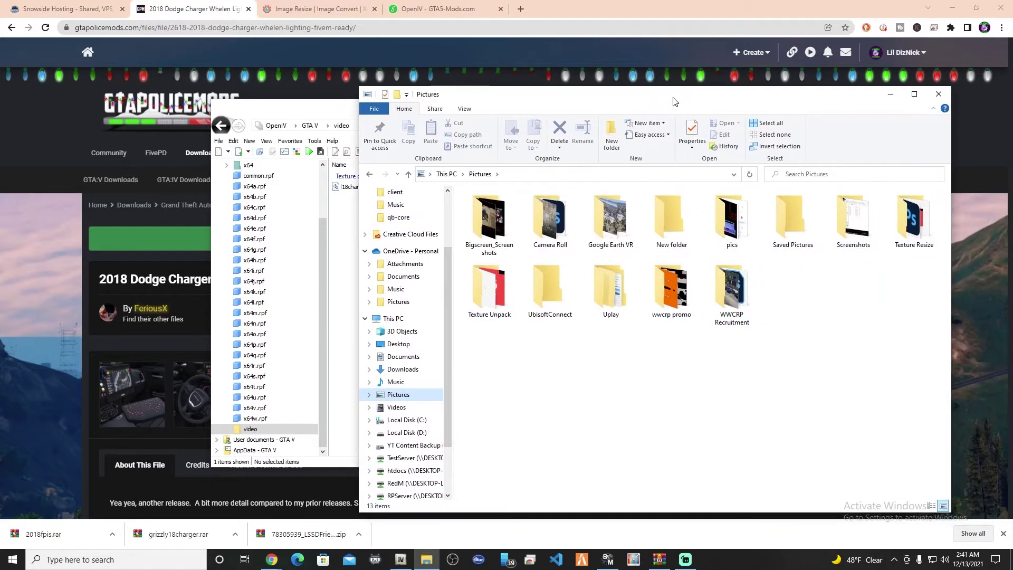
pyautogui.doubleClick(915, 235)
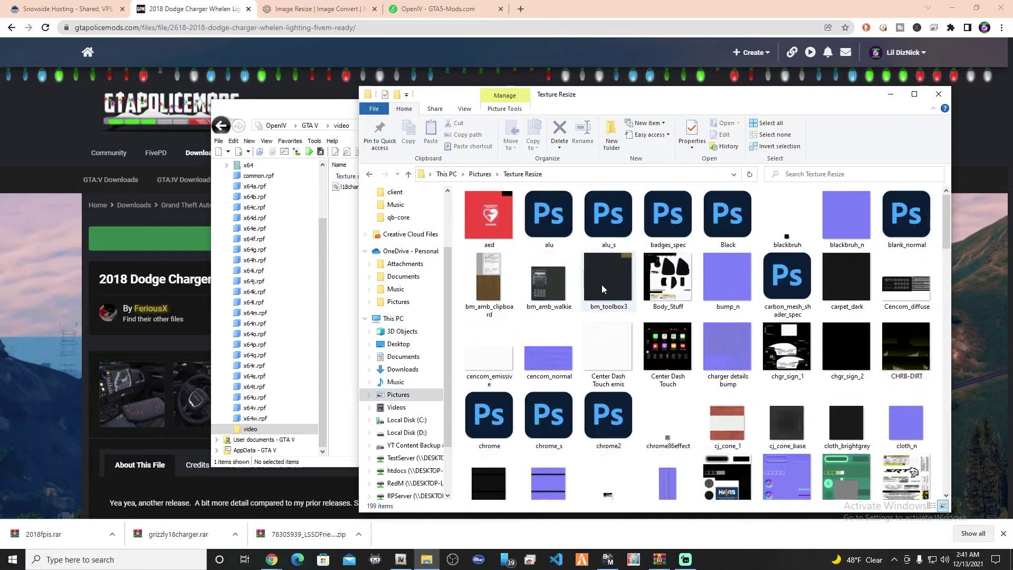
pyautogui.scroll(-10, 673, 262)
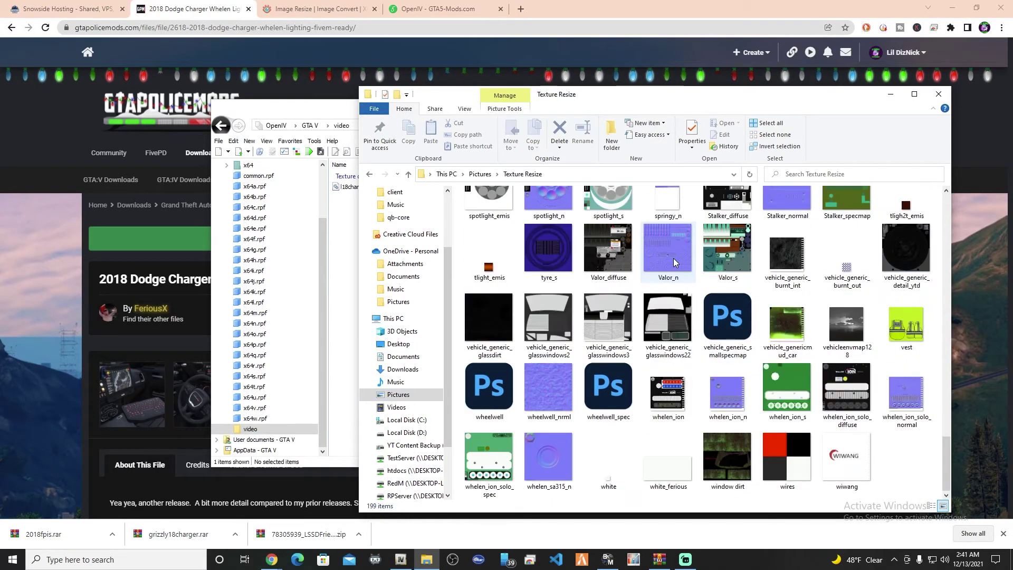
pyautogui.scroll(10, 673, 258)
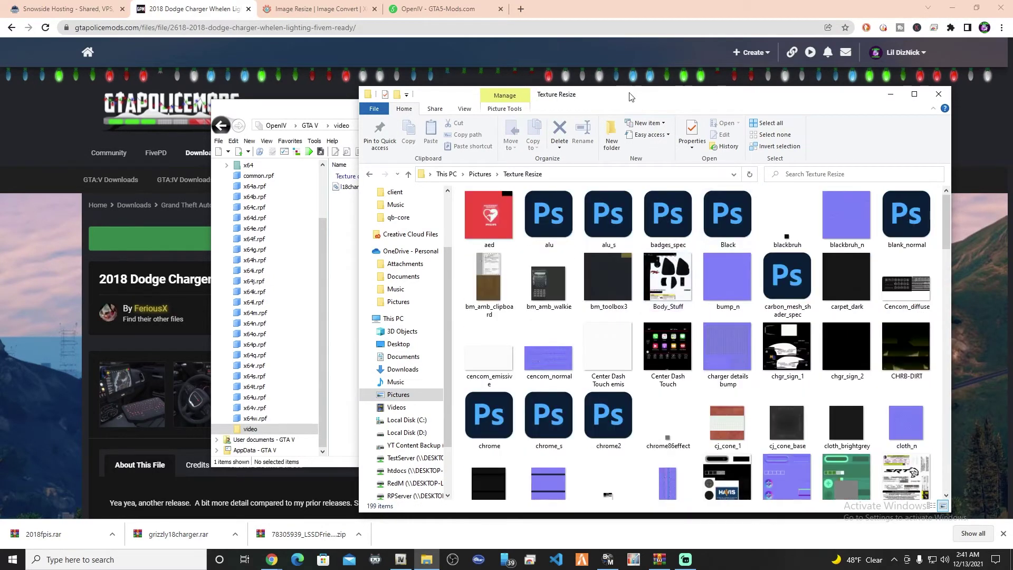
pyautogui.moveTo(629, 97); pyautogui.dragTo(889, 91)
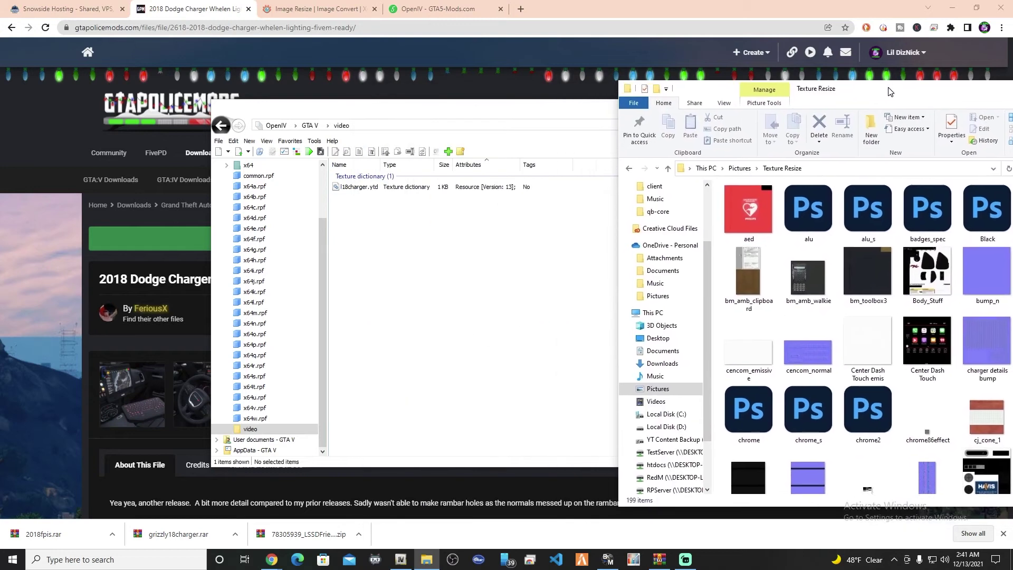
# Step: Import every texture from Pictures > Texture Resize into the new l18charger.ytd
pyautogui.doubleClick(349, 188)
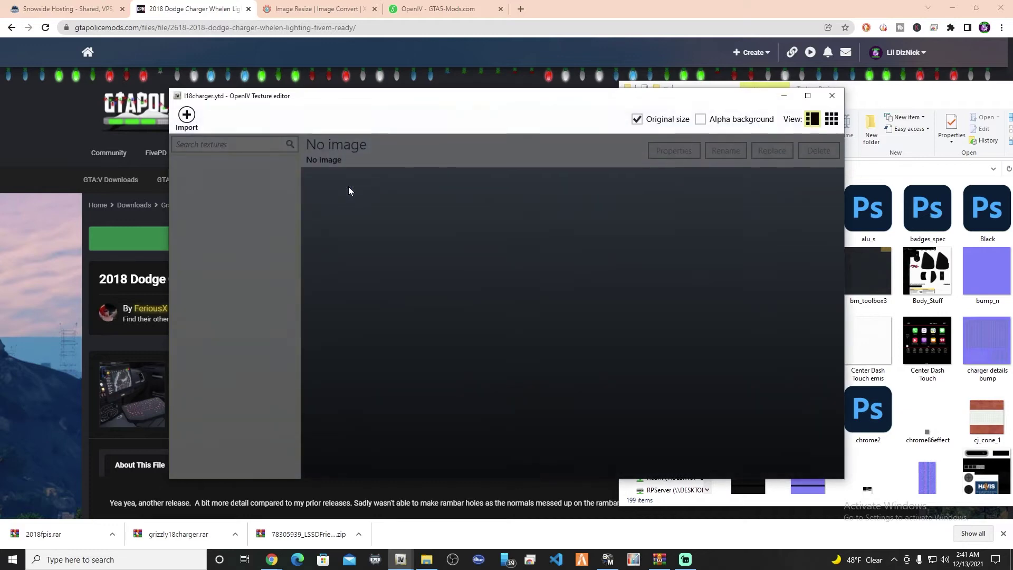
pyautogui.click(185, 115)
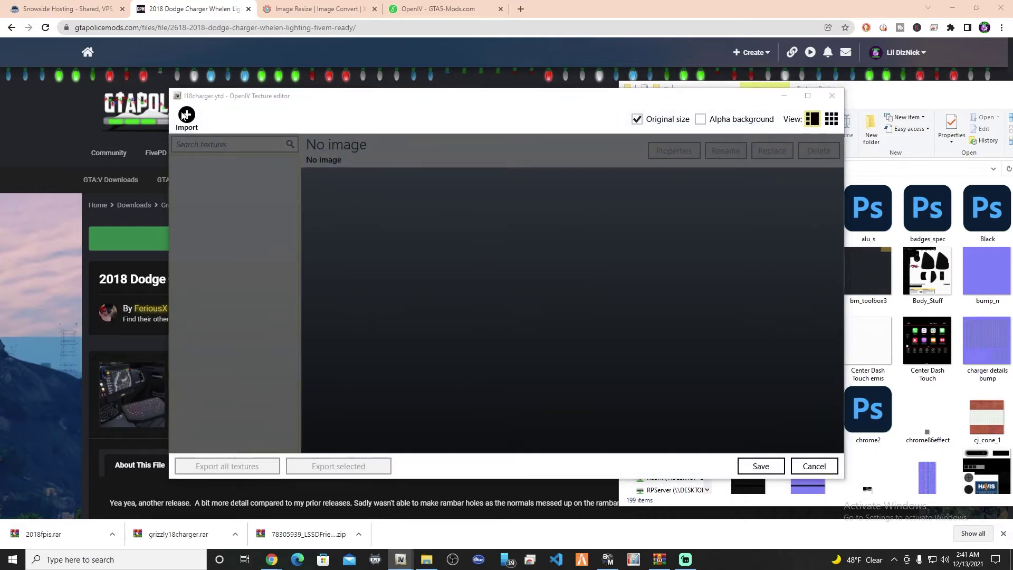
pyautogui.click(294, 131)
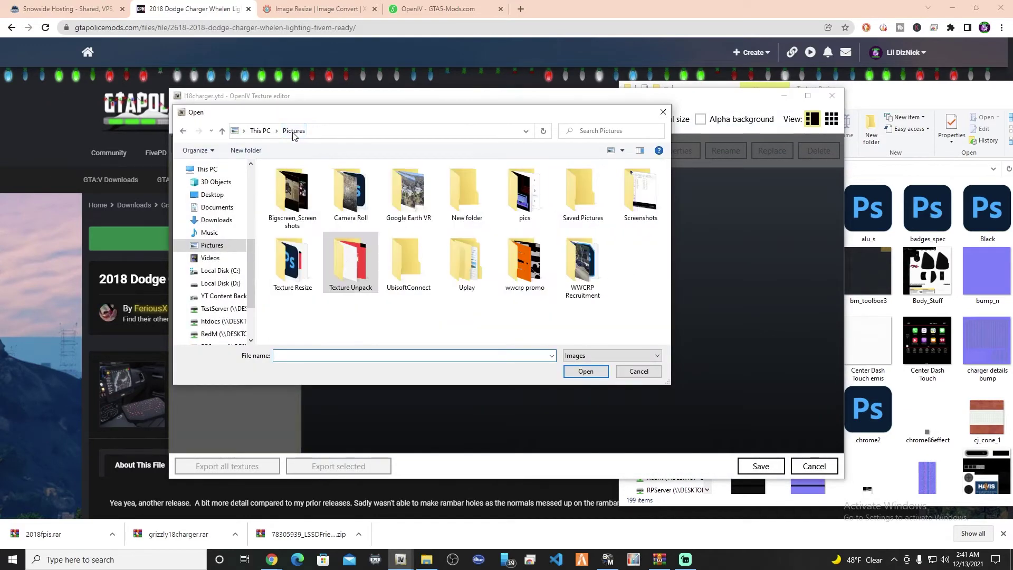
pyautogui.doubleClick(294, 269)
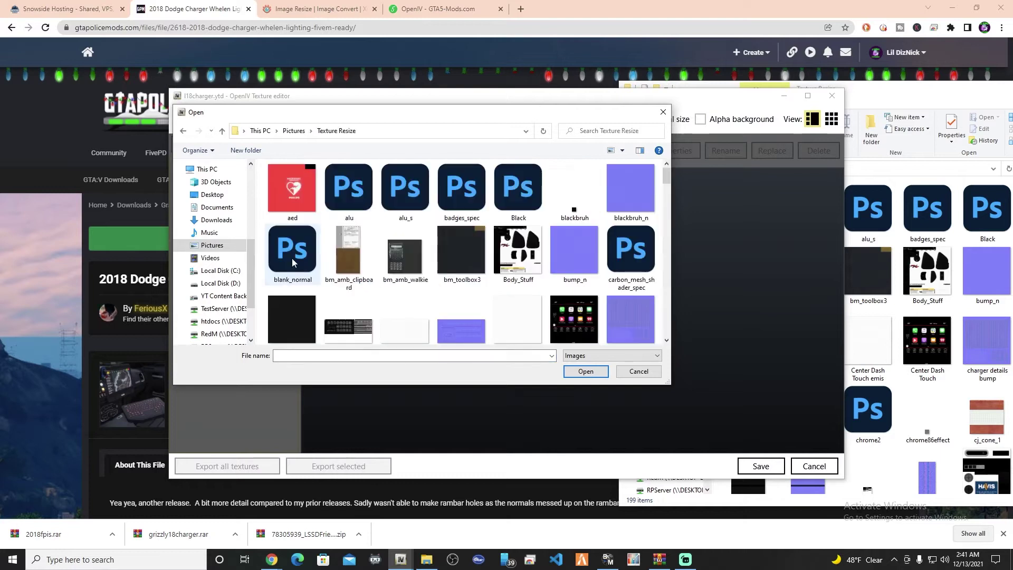
pyautogui.click(290, 196)
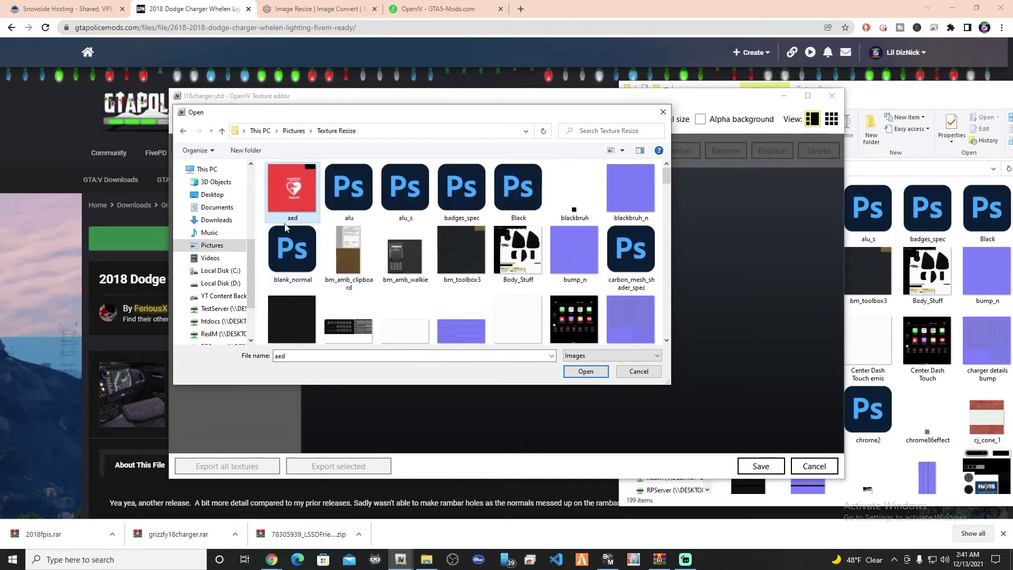
pyautogui.hotkey('ctrl', 'a')
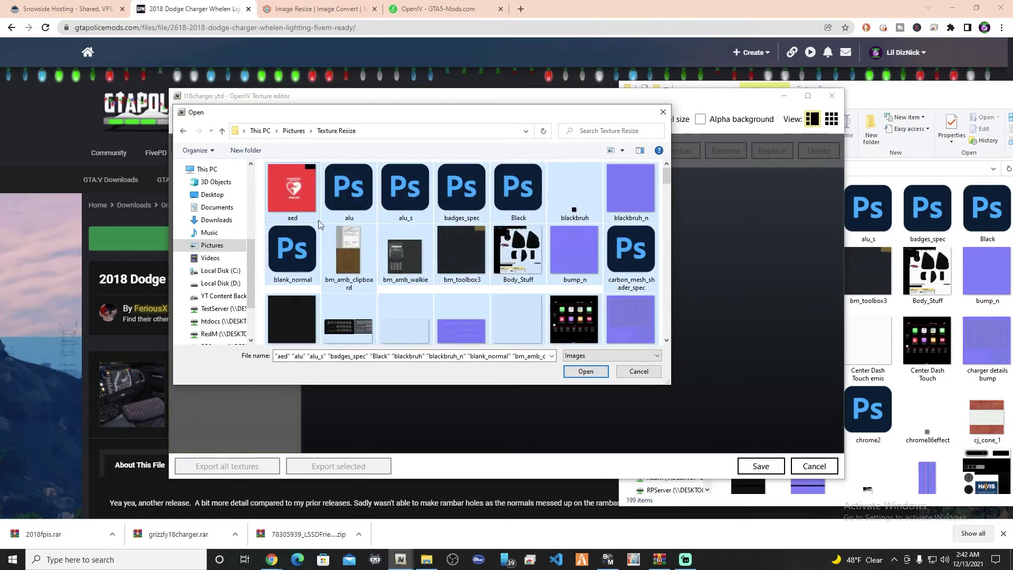
pyautogui.click(586, 374)
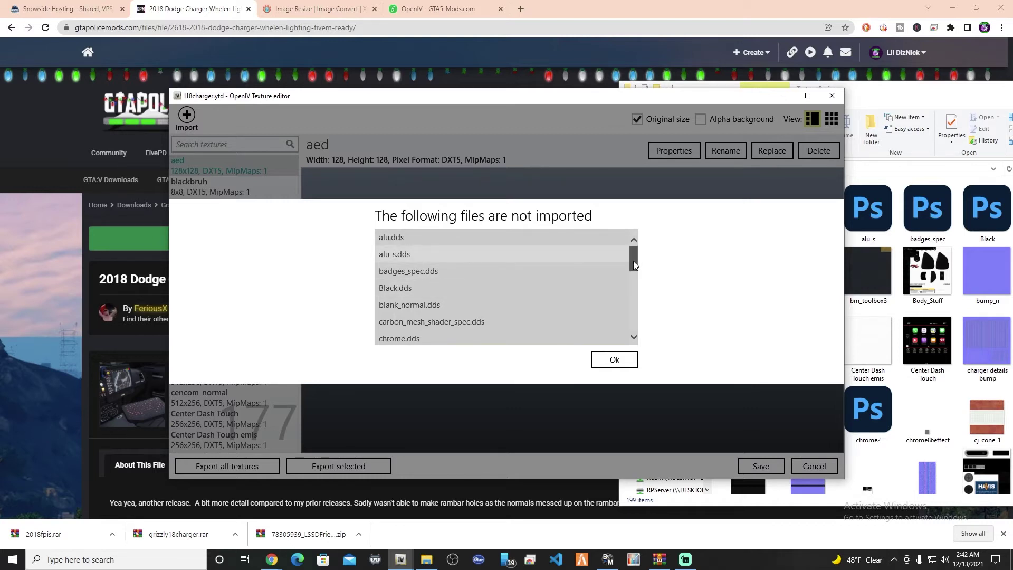
pyautogui.moveTo(634, 261)
pyautogui.mouseDown()
pyautogui.moveTo(636, 333)
pyautogui.moveTo(632, 274)
pyautogui.moveTo(613, 267)
pyautogui.mouseUp()
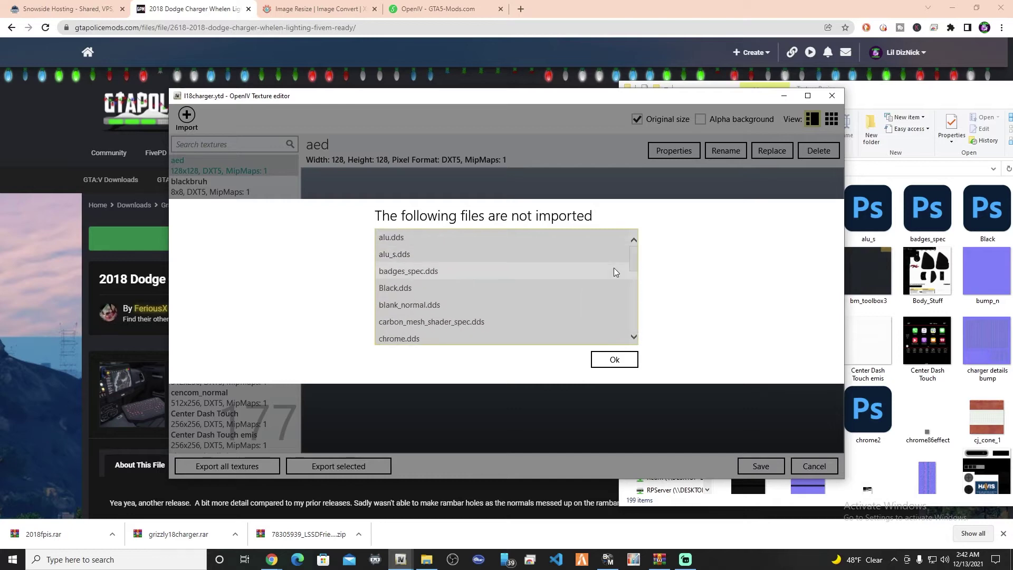
# Step: Arrange Explorer beside the OpenIV editor and open Pictures > Texture Unpack
pyautogui.click(913, 101)
pyautogui.moveTo(831, 93); pyautogui.dragTo(722, 79)
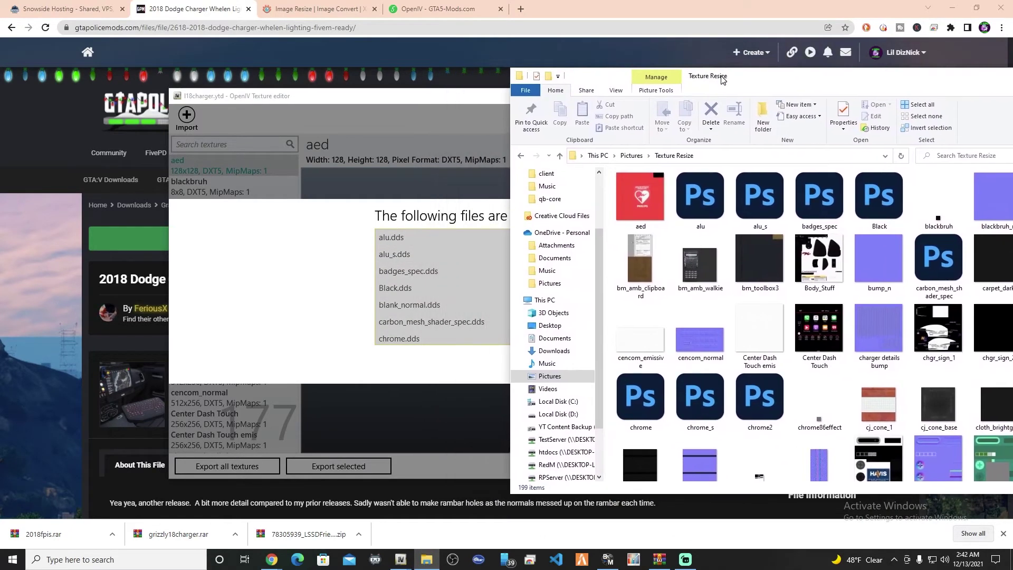
pyautogui.moveTo(412, 94); pyautogui.dragTo(233, 87)
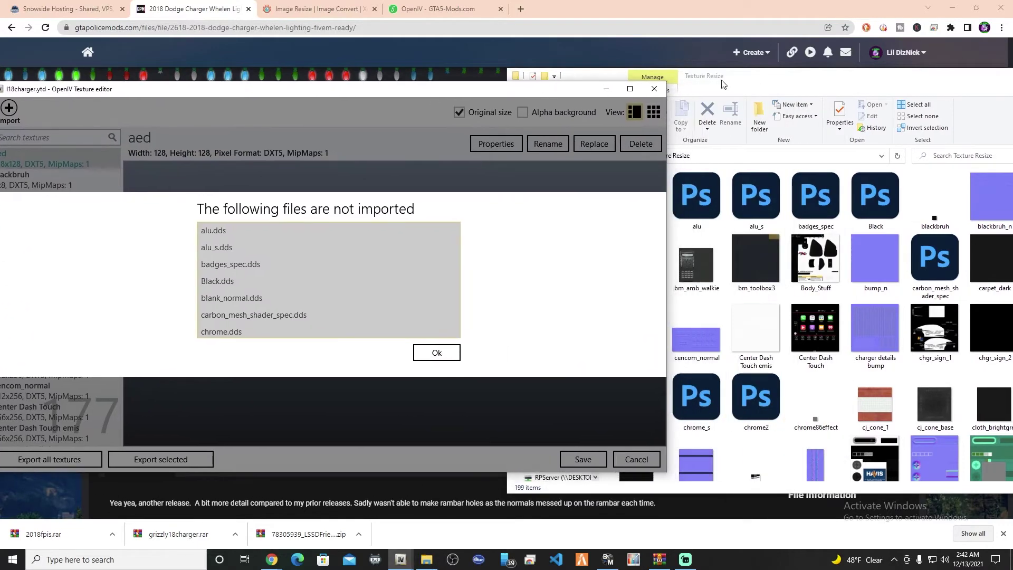
pyautogui.moveTo(723, 85); pyautogui.dragTo(580, 57)
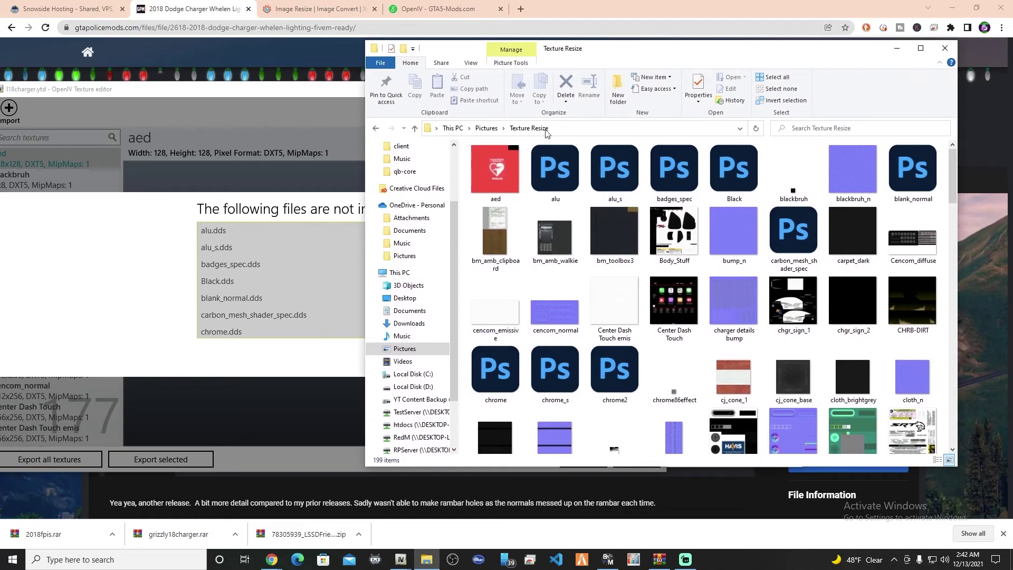
pyautogui.click(487, 128)
pyautogui.click(498, 253)
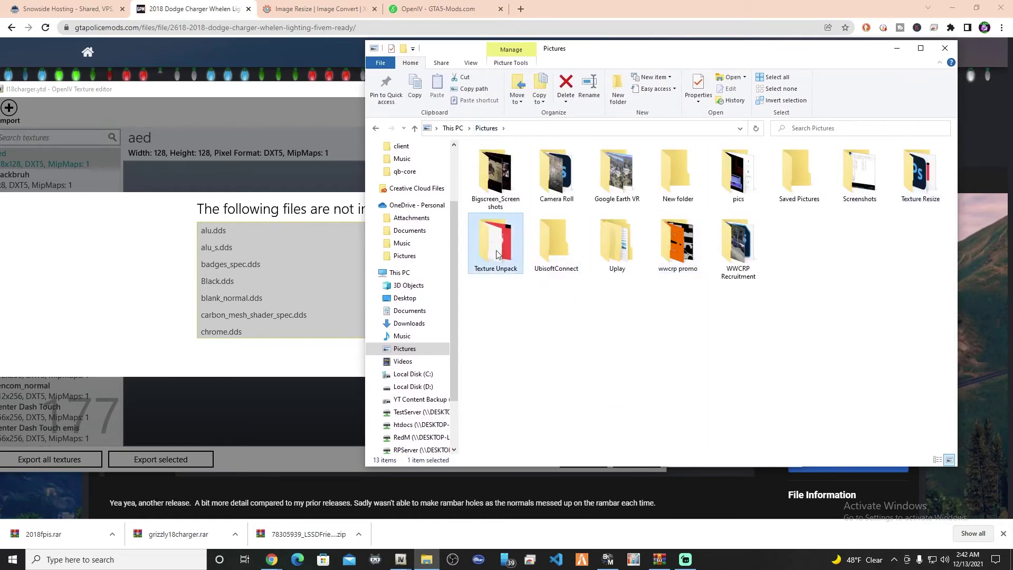
pyautogui.doubleClick(499, 254)
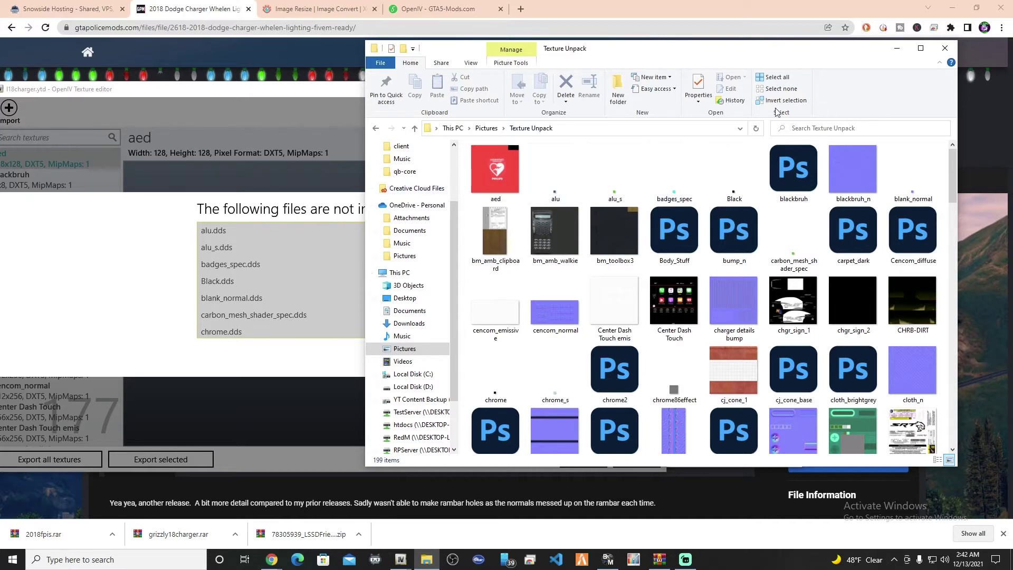
# Step: Select all textures, then deselect alu, alu_s, badges_spec, Black, blank_normal, carbon_mesh_shader_spec, chrome, chrome_s, dinghyblack
pyautogui.click(776, 77)
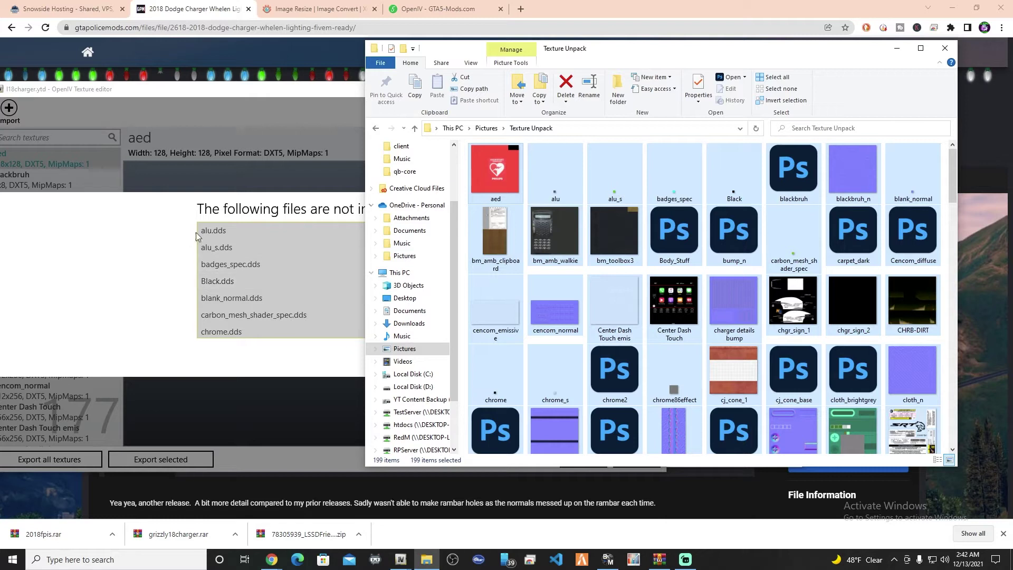
pyautogui.keyDown('ctrl'); pyautogui.click(552, 183); pyautogui.keyUp('ctrl')
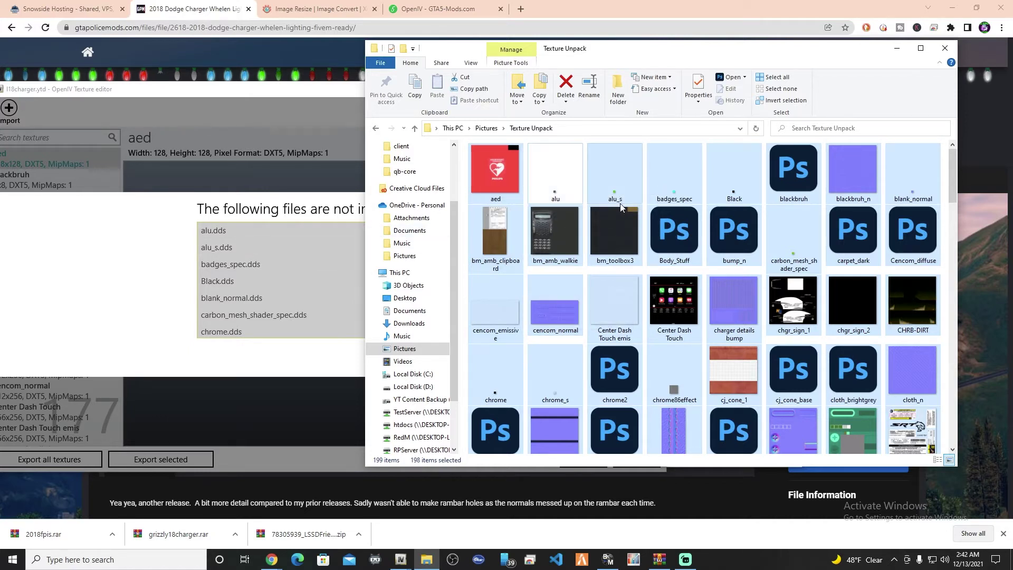
pyautogui.keyDown('ctrl'); pyautogui.click(621, 179); pyautogui.keyUp('ctrl')
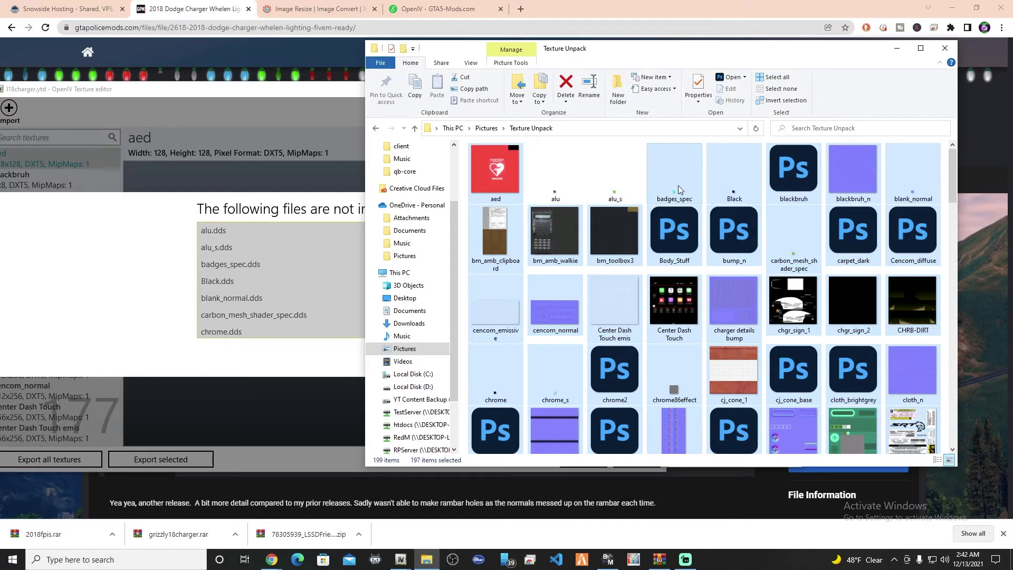
pyautogui.keyDown('ctrl'); pyautogui.click(679, 185); pyautogui.keyUp('ctrl')
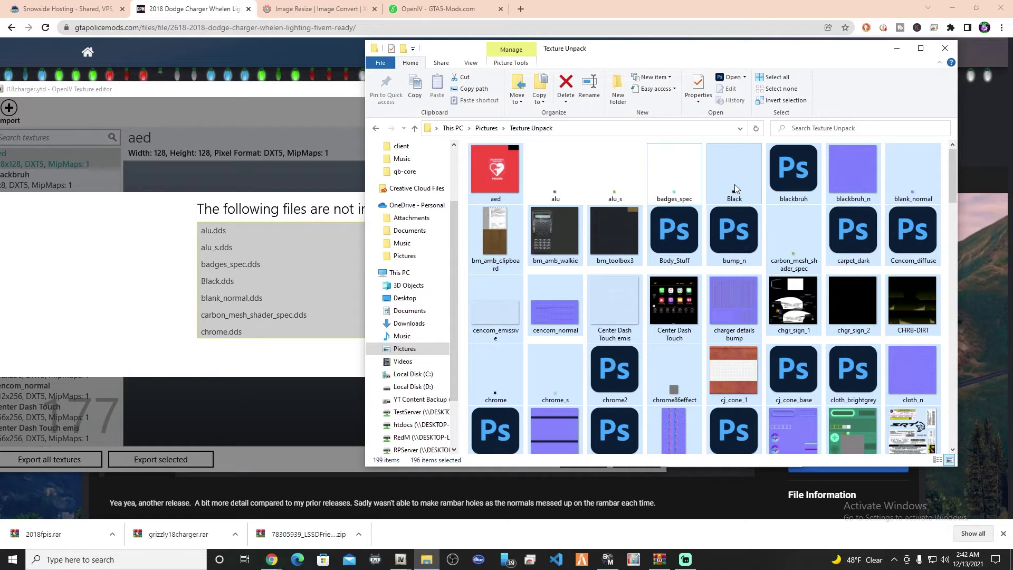
pyautogui.keyDown('ctrl'); pyautogui.click(735, 184); pyautogui.keyUp('ctrl')
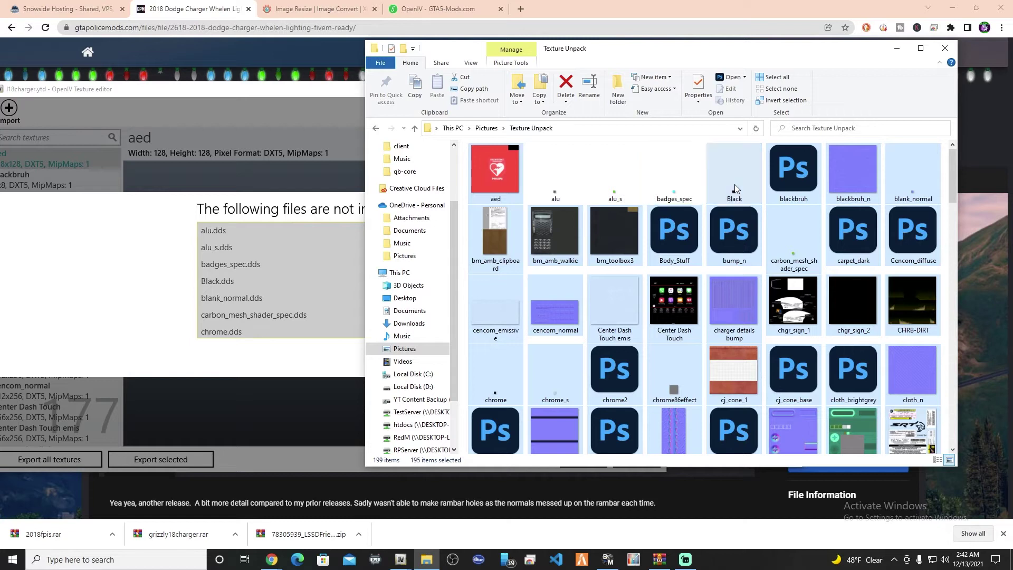
pyautogui.keyDown('ctrl'); pyautogui.click(913, 176); pyautogui.keyUp('ctrl')
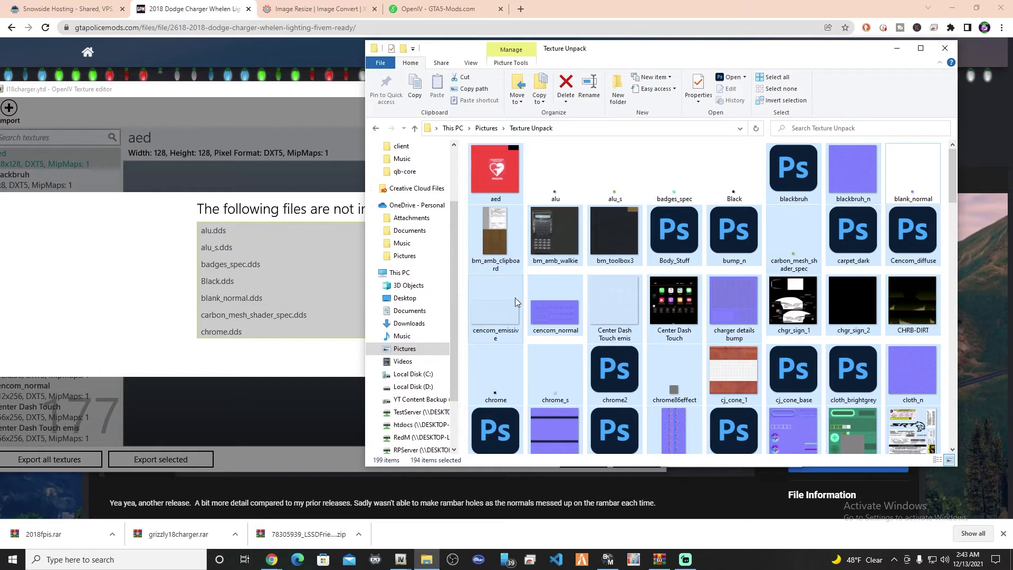
pyautogui.keyDown('ctrl'); pyautogui.click(794, 238); pyautogui.keyUp('ctrl')
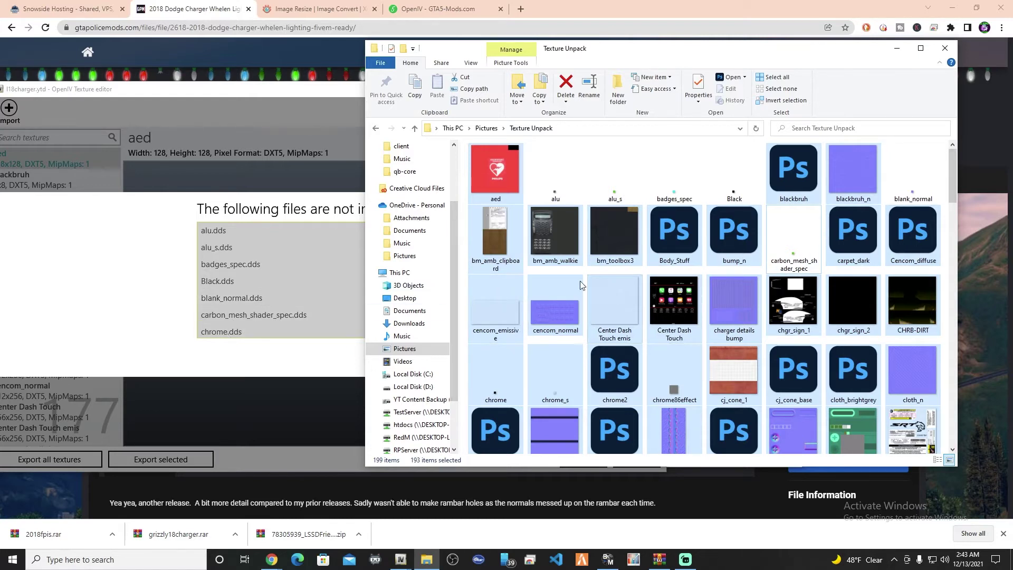
pyautogui.keyDown('ctrl'); pyautogui.click(497, 386); pyautogui.keyUp('ctrl')
pyautogui.scroll(-1, 228, 326)
pyautogui.scroll(-2, 227, 323)
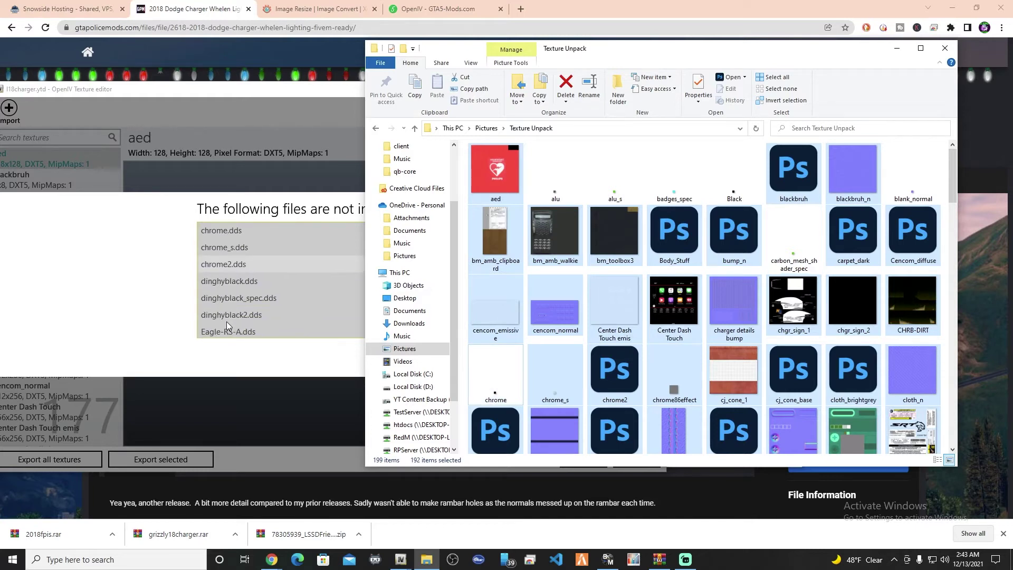
pyautogui.keyDown('ctrl'); pyautogui.click(561, 365); pyautogui.keyUp('ctrl')
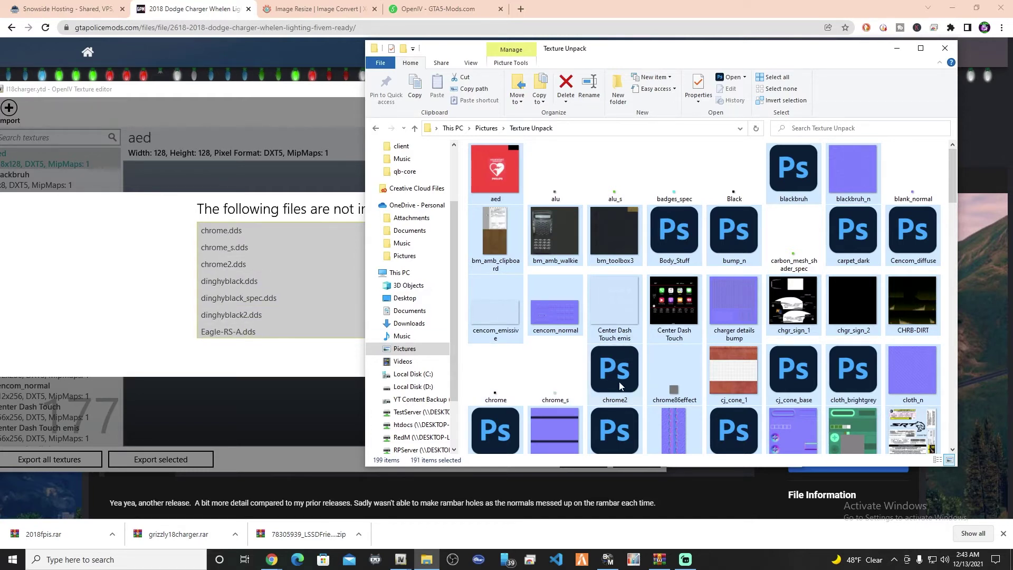
pyautogui.scroll(-5, 764, 382)
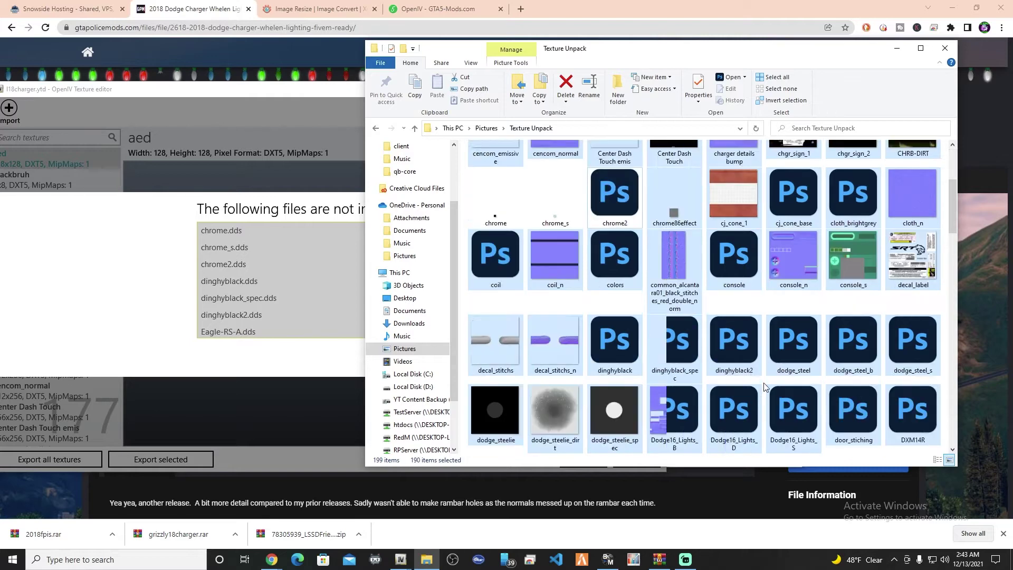
pyautogui.scroll(3, 764, 382)
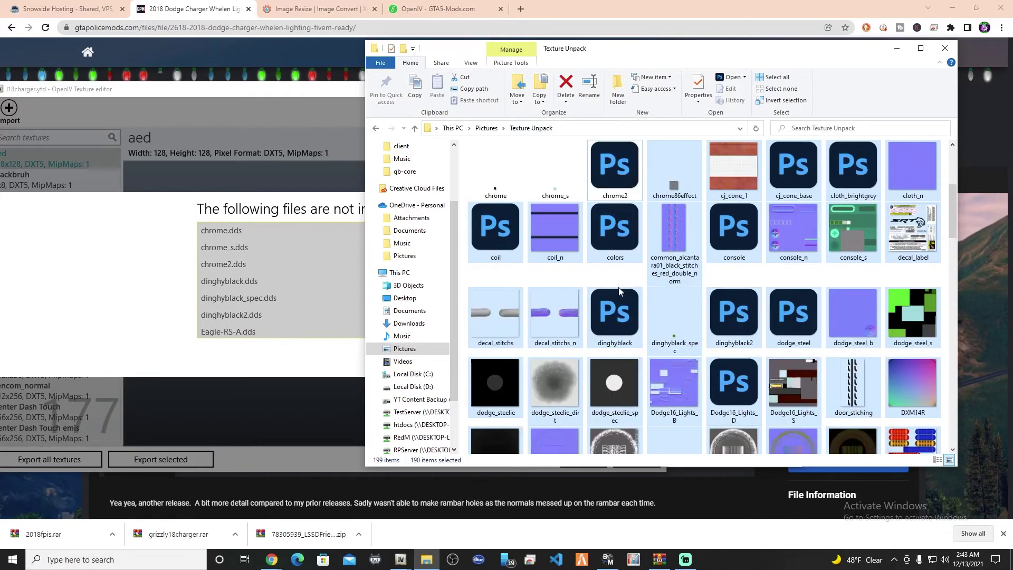
pyautogui.keyDown('ctrl'); pyautogui.click(612, 316); pyautogui.keyUp('ctrl')
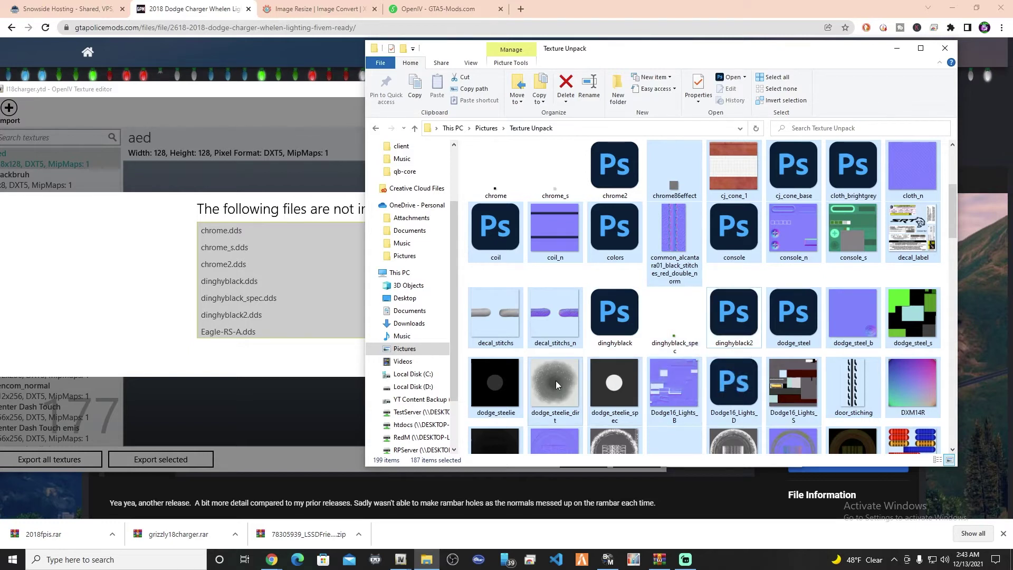
# Step: Also deselect leather smooth, plastic_spec, plastic_specinterior, PlasticV1, wheelwell_spec and one more not-imported texture
pyautogui.scroll(-3, 605, 359)
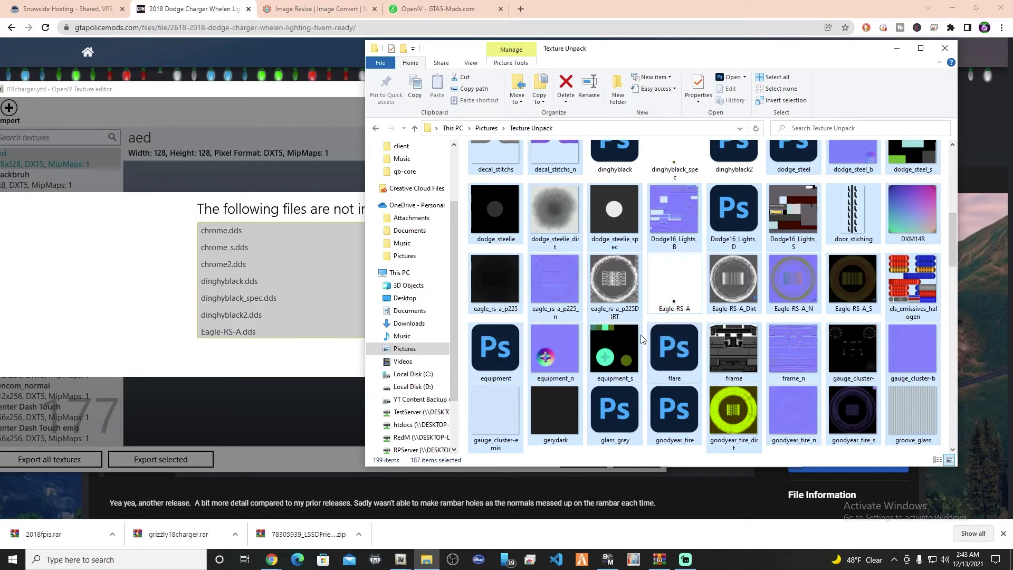
pyautogui.keyDown('ctrl'); pyautogui.click(577, 361); pyautogui.keyUp('ctrl')
pyautogui.scroll(-1, 236, 316)
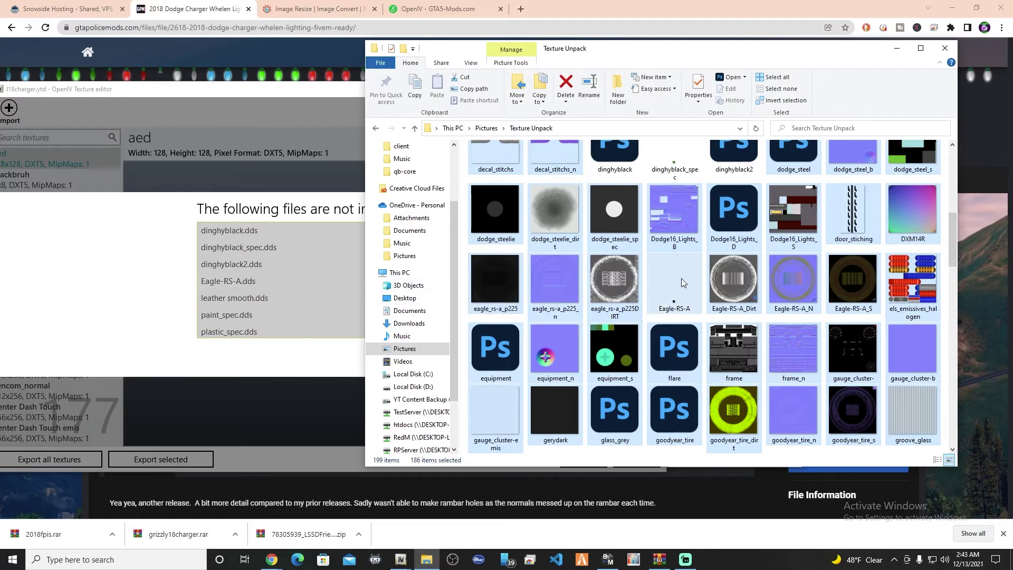
pyautogui.moveTo(674, 287)
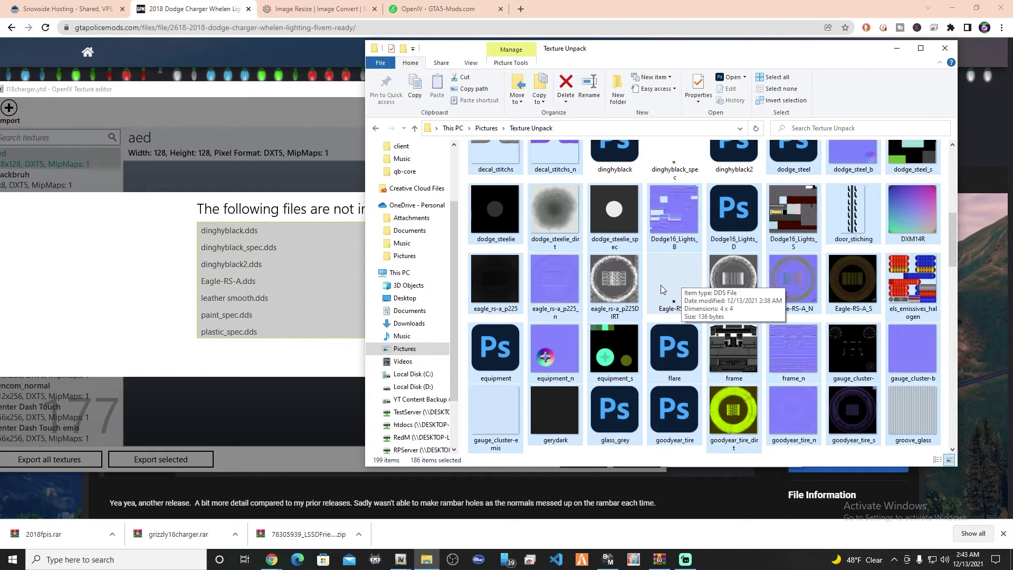
pyautogui.scroll(-3, 678, 323)
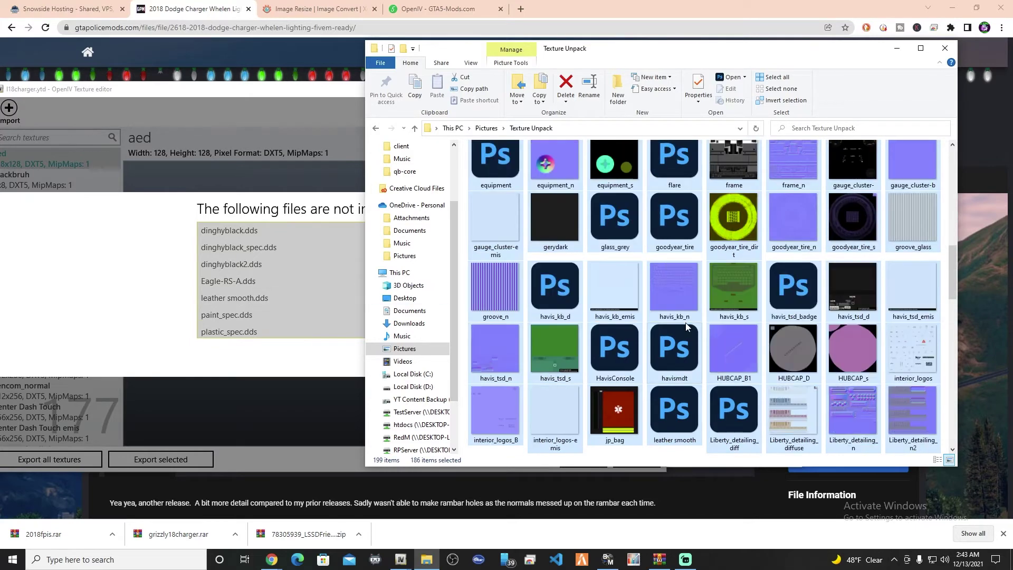
pyautogui.keyDown('ctrl'); pyautogui.click(679, 404); pyautogui.keyUp('ctrl')
pyautogui.scroll(-3, 791, 375)
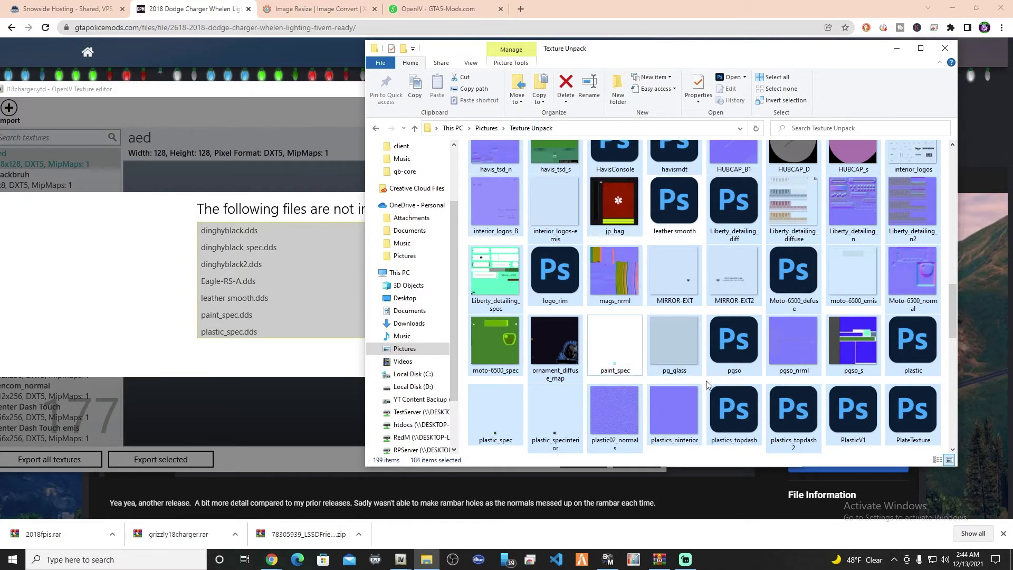
pyautogui.keyDown('ctrl'); pyautogui.click(490, 418); pyautogui.keyUp('ctrl')
pyautogui.scroll(-3, 240, 288)
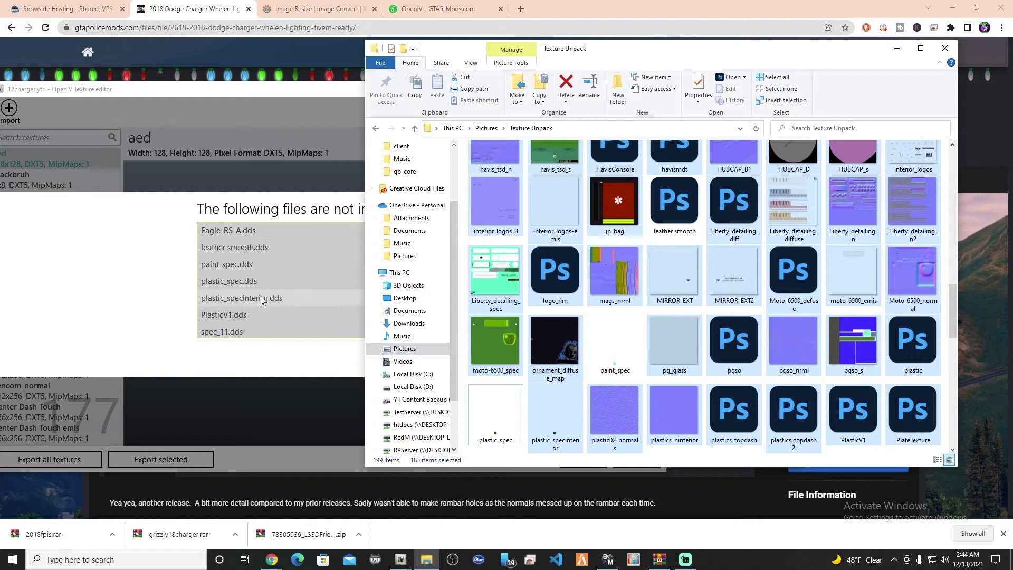
pyautogui.keyDown('ctrl'); pyautogui.click(559, 413); pyautogui.keyUp('ctrl')
pyautogui.scroll(-3, 290, 297)
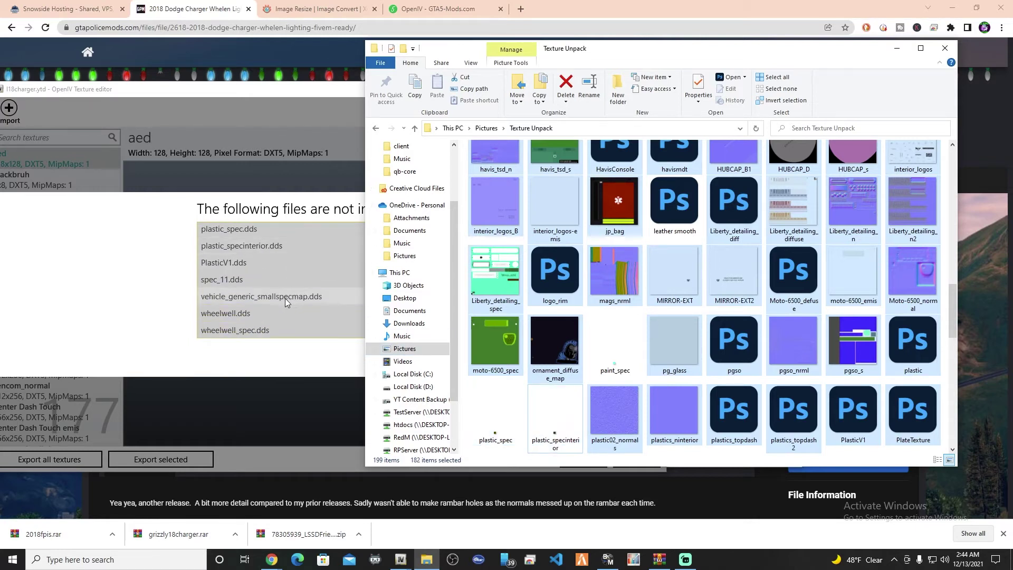
pyautogui.keyDown('ctrl'); pyautogui.click(852, 414); pyautogui.keyUp('ctrl')
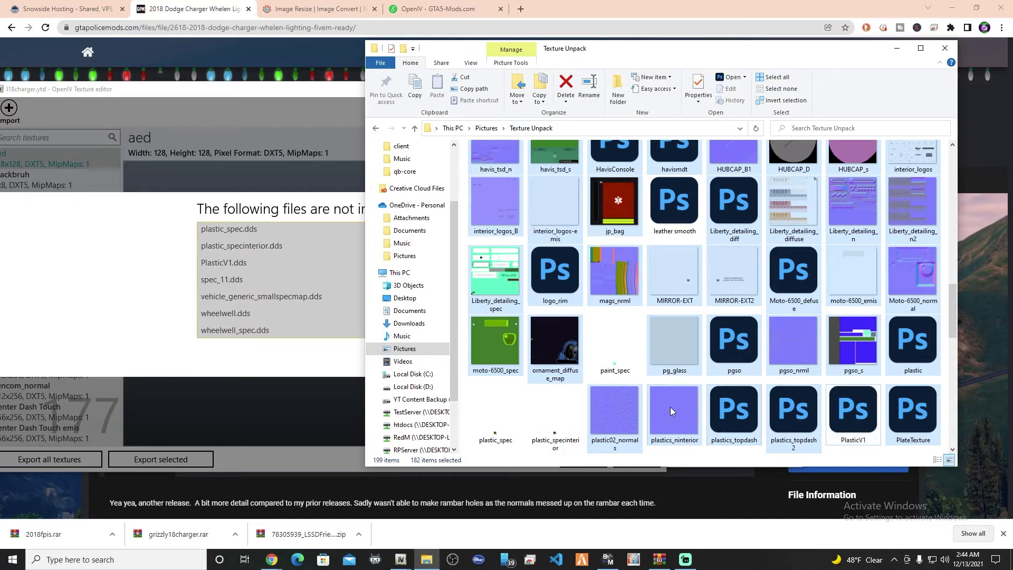
pyautogui.scroll(-3, 607, 391)
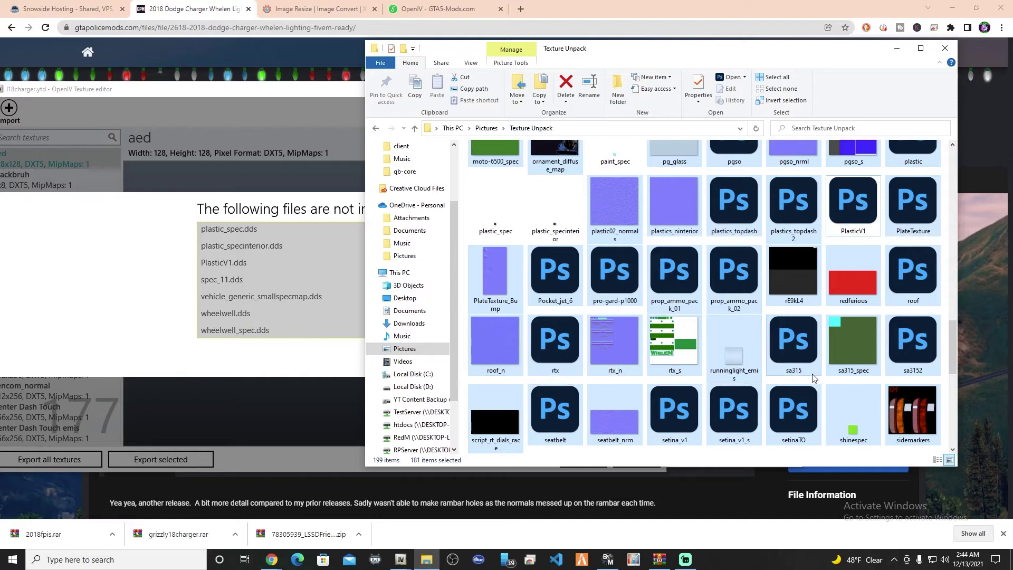
pyautogui.scroll(-3, 884, 361)
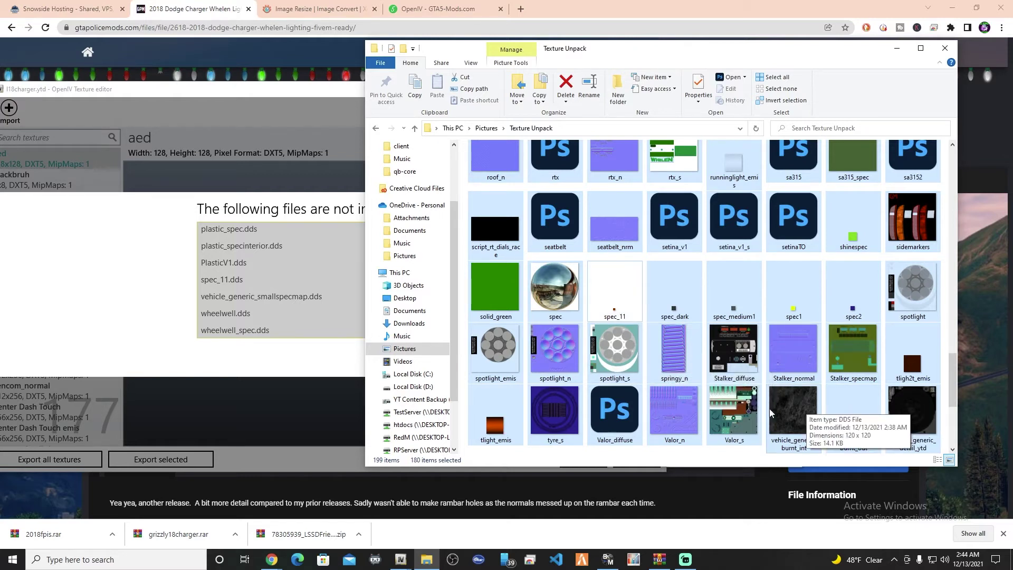
pyautogui.scroll(-3, 816, 409)
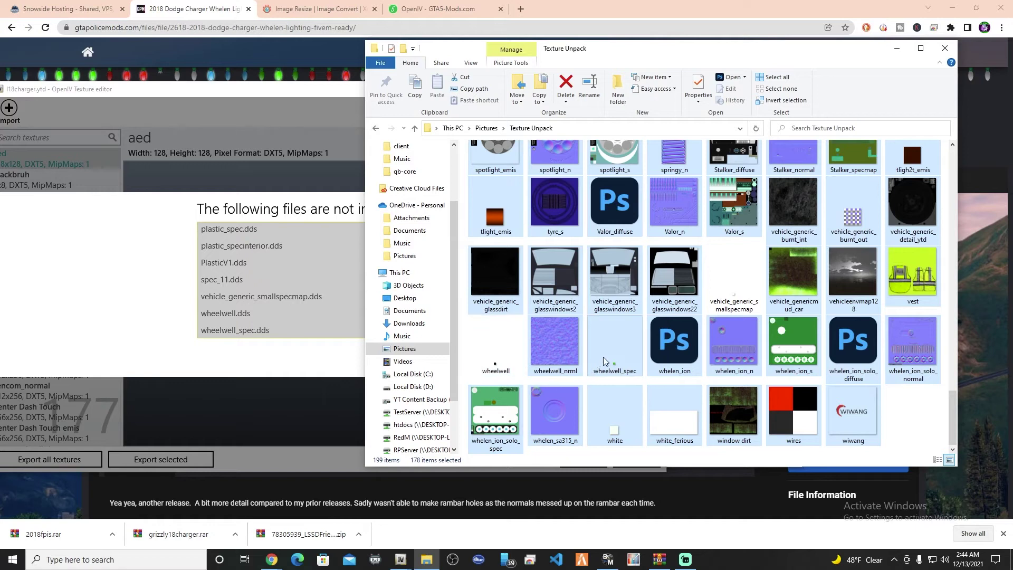
pyautogui.keyDown('ctrl'); pyautogui.click(615, 343); pyautogui.keyUp('ctrl')
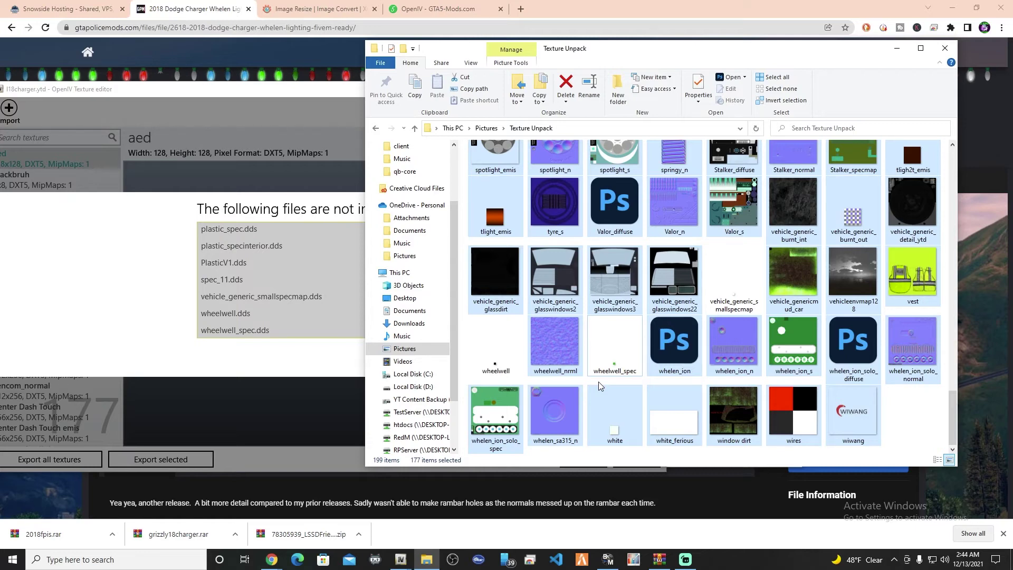
# Step: Delete the selected leftover textures from Texture Unpack and dismiss the files-not-imported notice
pyautogui.press('Delete')
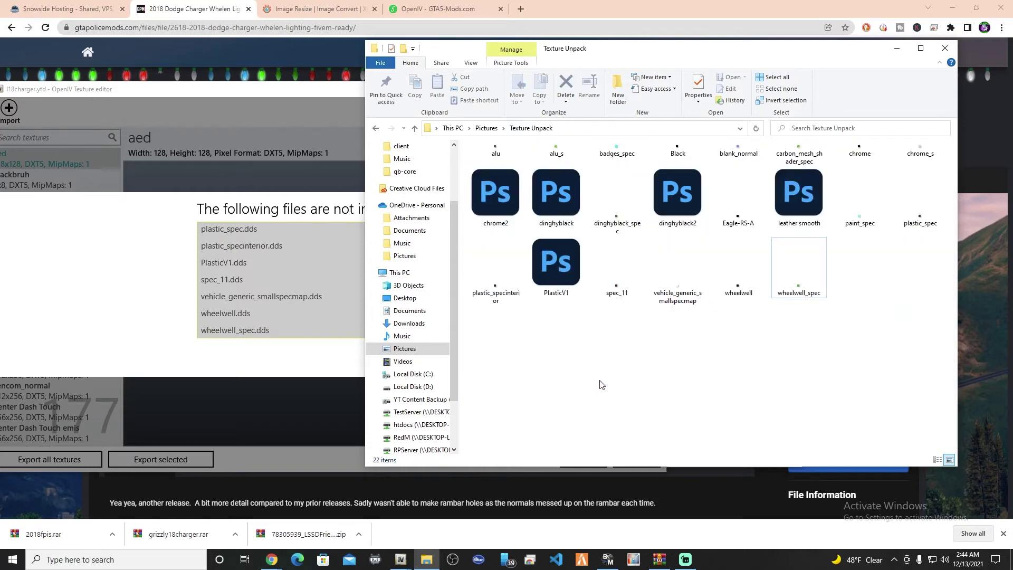
pyautogui.hotkey('alt', 'Tab')
pyautogui.click(435, 351)
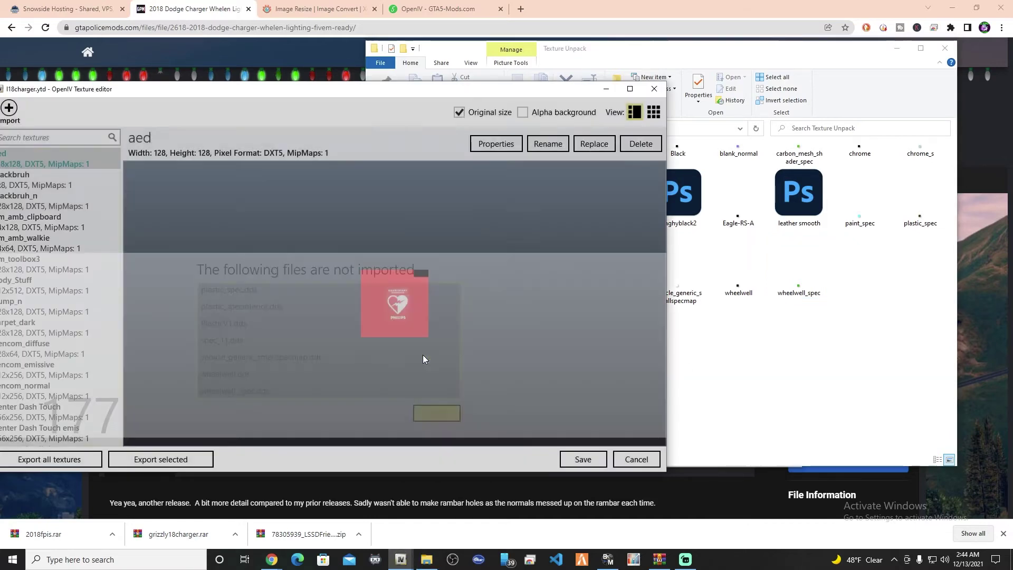
# Step: Import every texture in the Texture Unpack folder into l18charger.ytd and save the dictionary
pyautogui.click(9, 109)
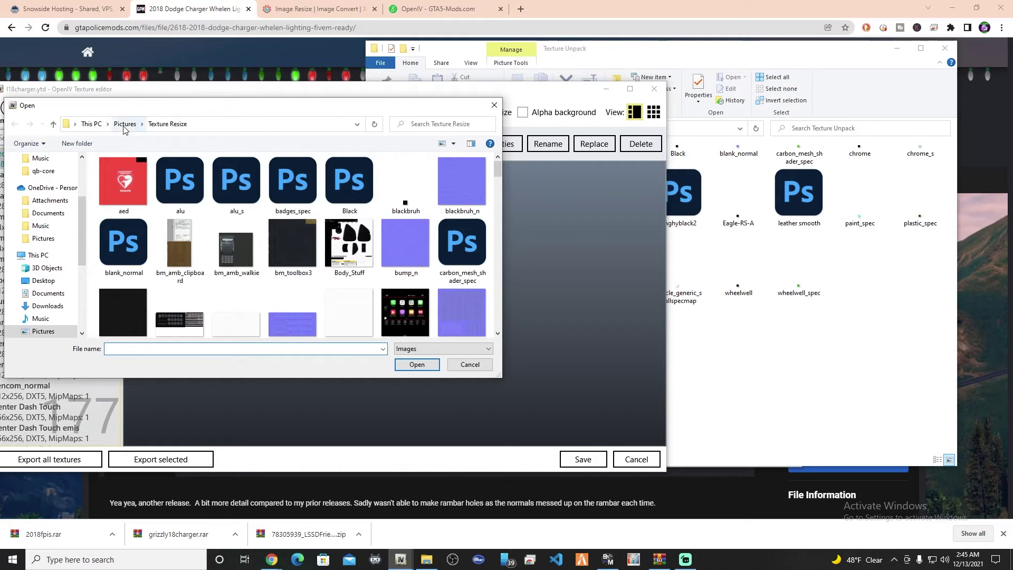
pyautogui.click(125, 125)
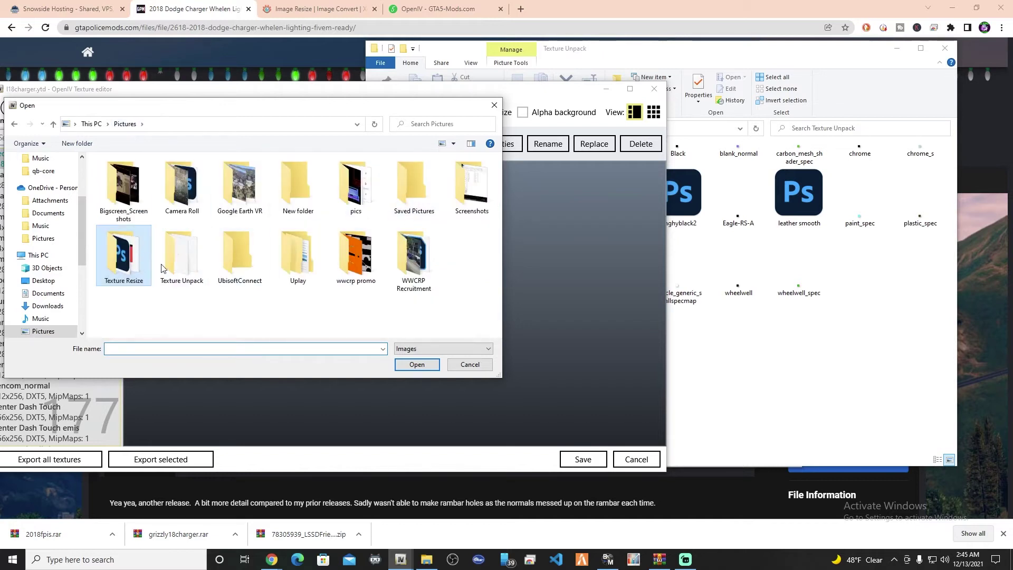
pyautogui.doubleClick(186, 267)
pyautogui.click(117, 201)
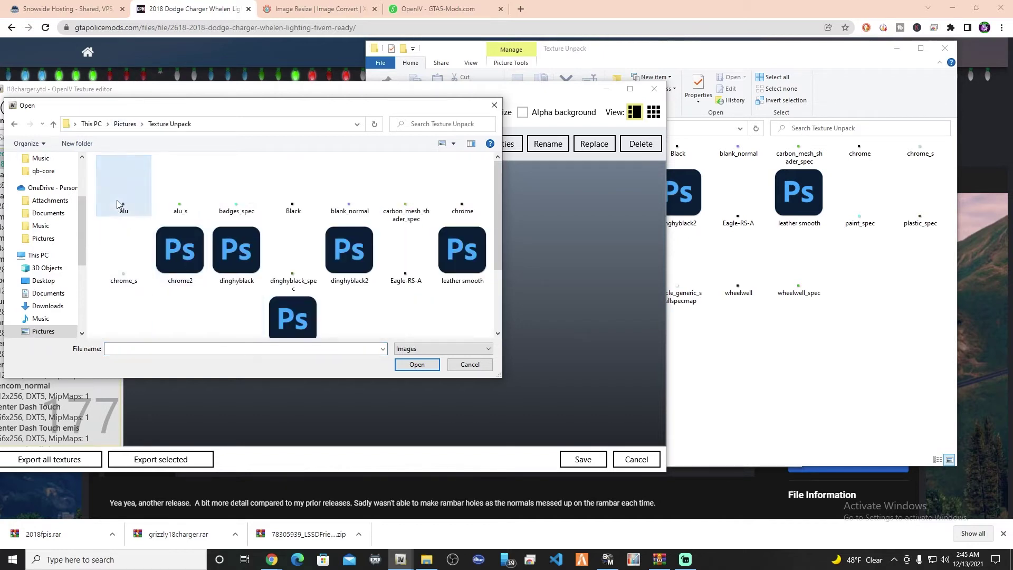
pyautogui.hotkey('ctrl', 'a')
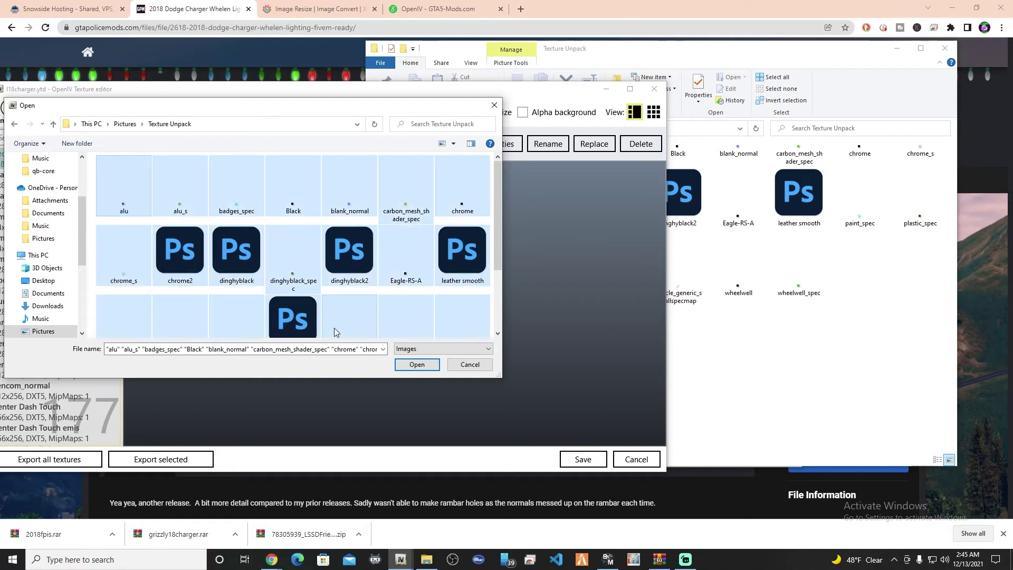
pyautogui.click(437, 370)
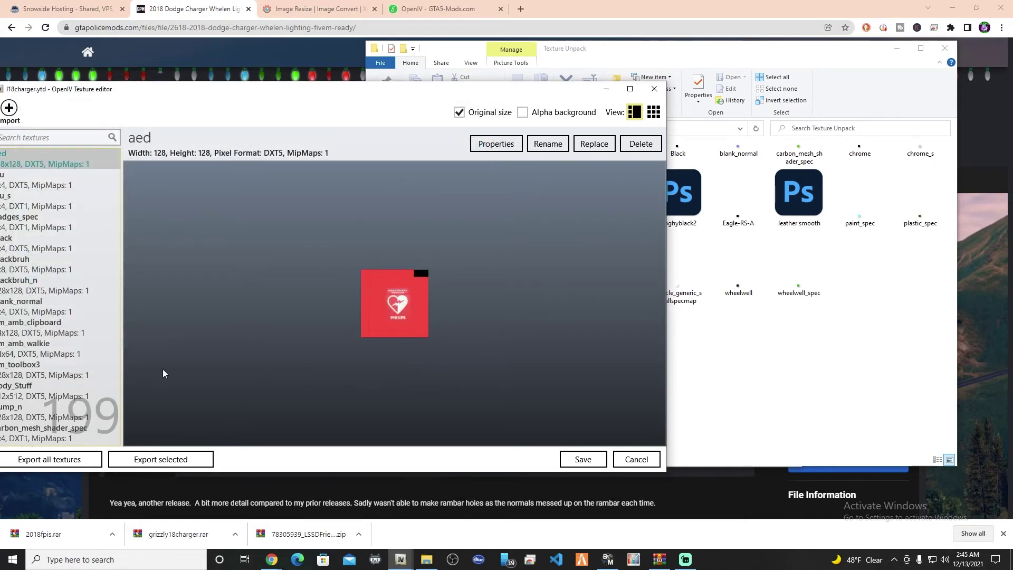
pyautogui.moveTo(206, 89); pyautogui.dragTo(415, 78)
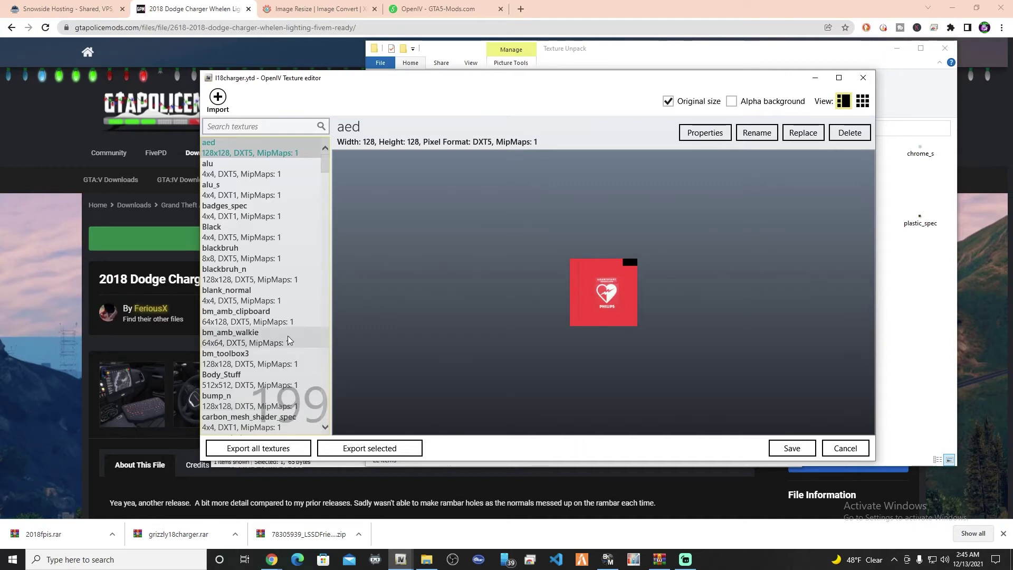
pyautogui.click(782, 449)
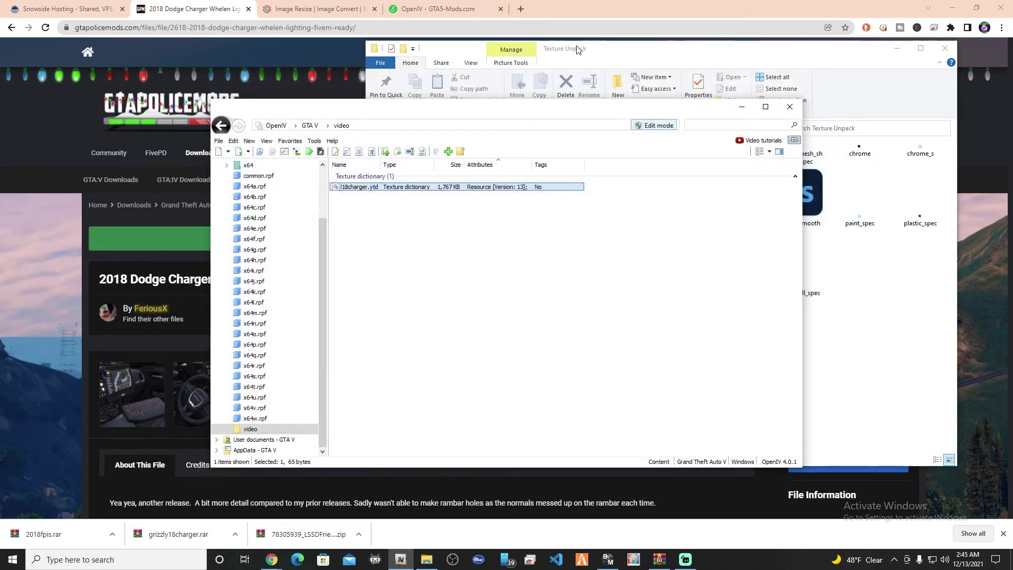
# Step: Return File Explorer to the libertycharger stream folder
pyautogui.click(579, 49)
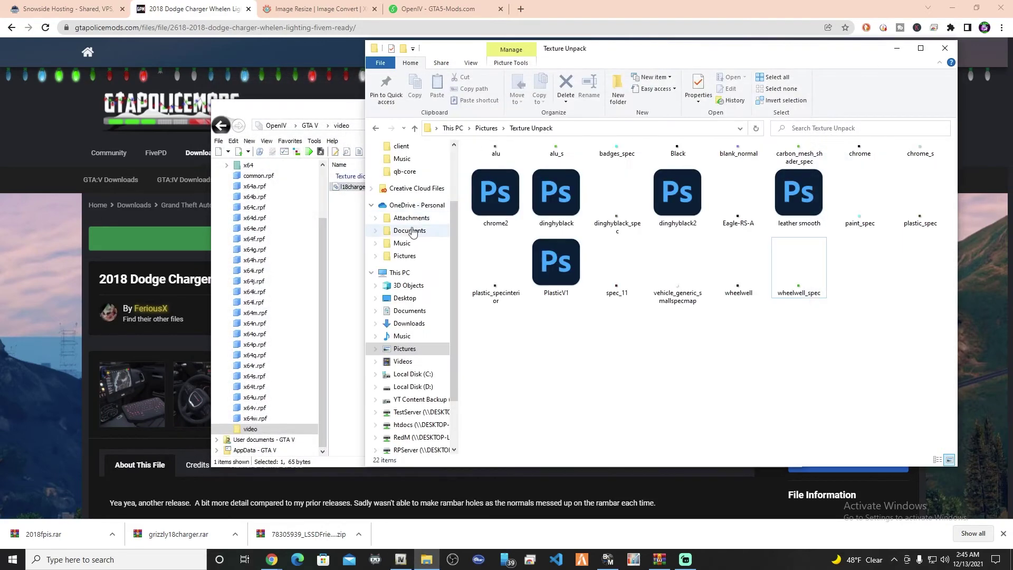
pyautogui.click(376, 128)
pyautogui.click(376, 128)
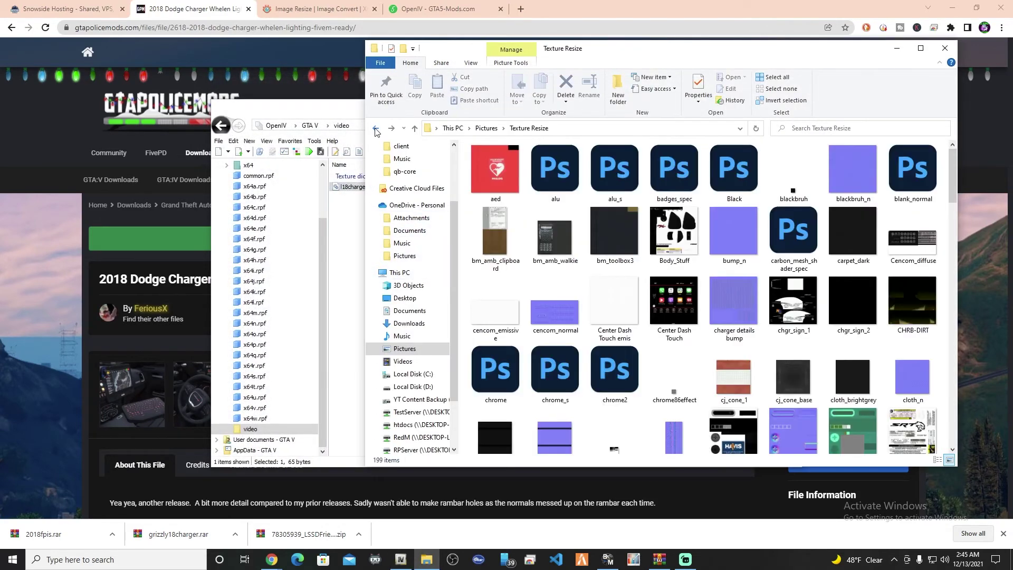
pyautogui.click(376, 128)
pyautogui.click(375, 128)
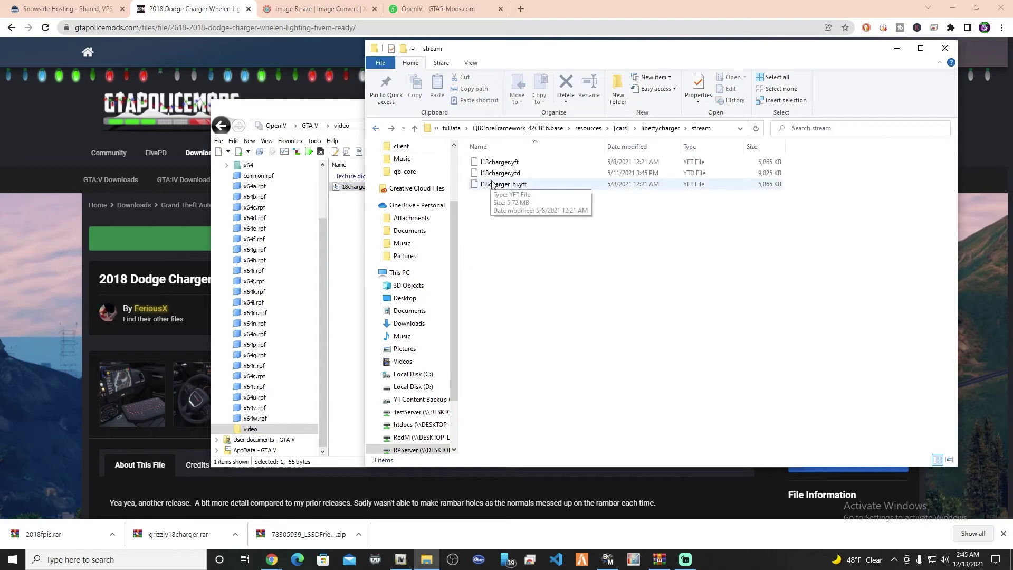
pyautogui.moveTo(586, 48); pyautogui.dragTo(558, 51)
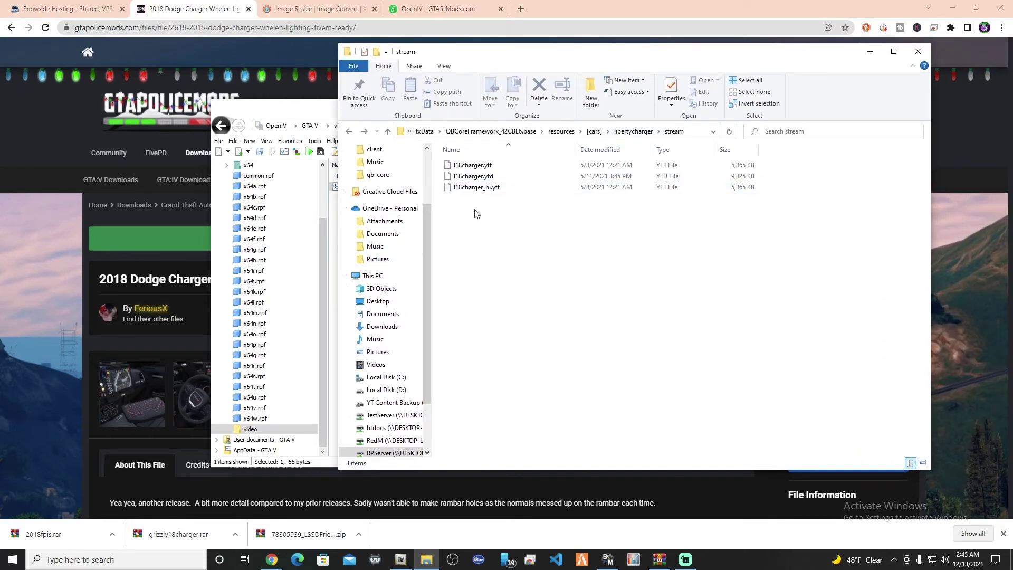
# Step: Permanently delete the old l18charger.ytd and drag the new 1,768 KB version in from OpenIV
pyautogui.click(469, 180)
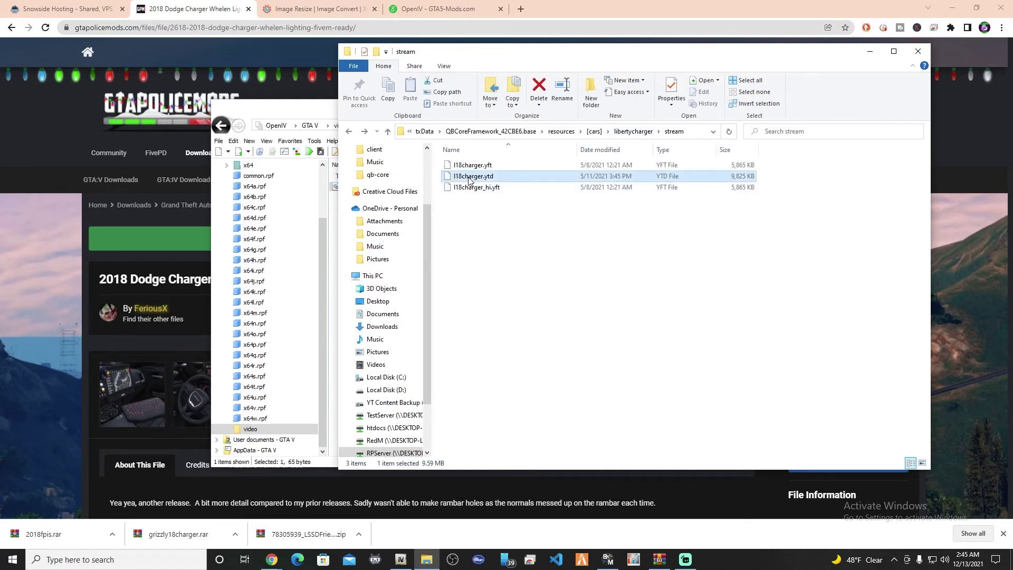
pyautogui.hotkey('shift', 'Delete')
pyautogui.click(549, 324)
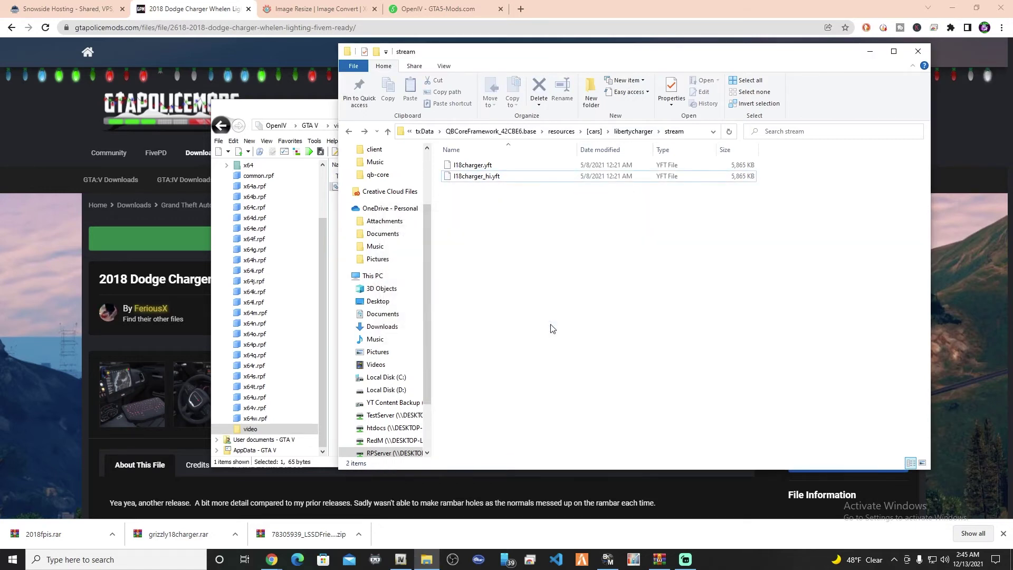
pyautogui.click(302, 108)
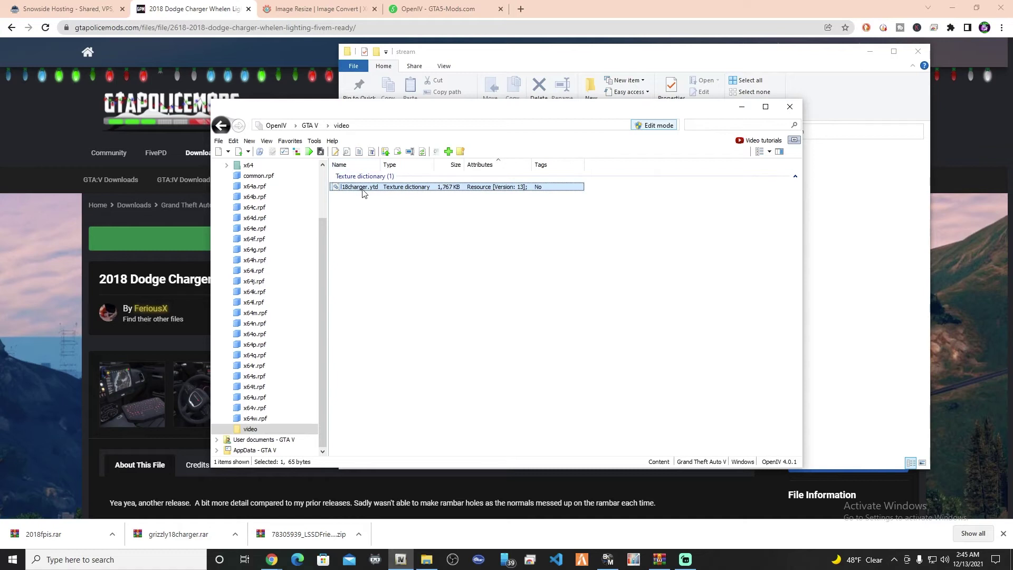
pyautogui.moveTo(363, 193); pyautogui.dragTo(817, 286)
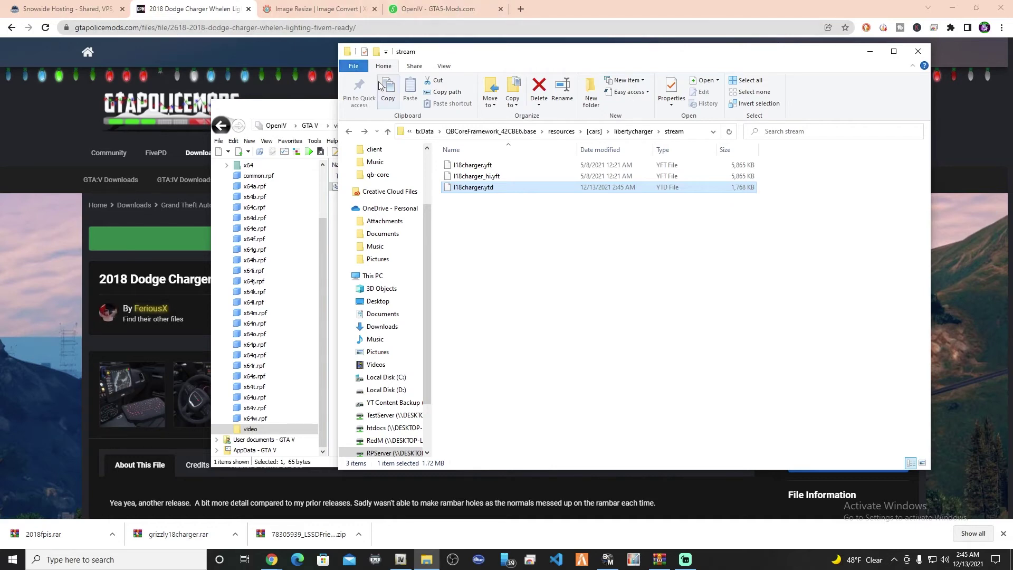
# Step: Start libertycharger in the txAdmin console, check its 19.5 MiB memory figure, and join Wild West Coast RP
pyautogui.moveTo(273, 563)
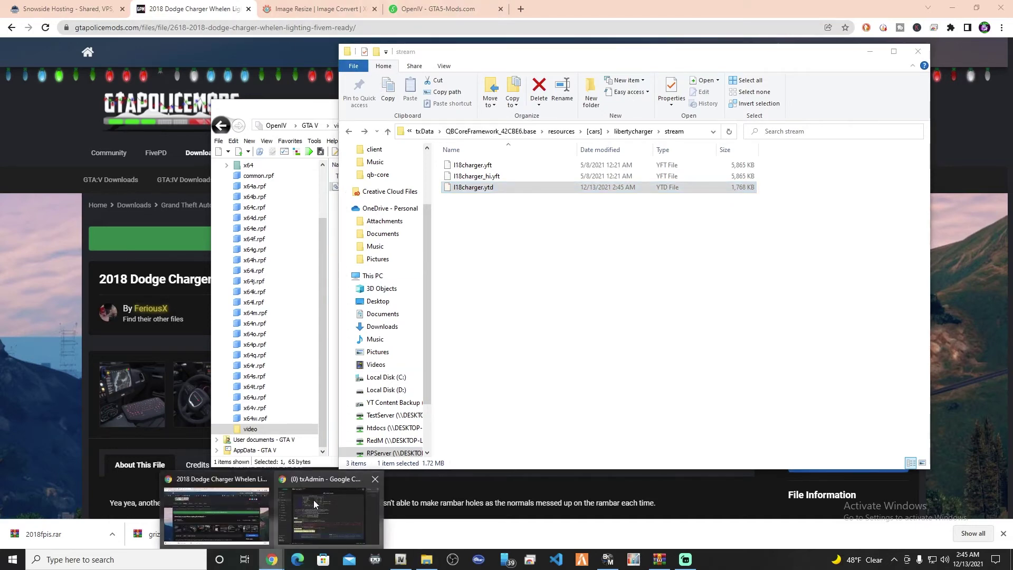
pyautogui.click(324, 484)
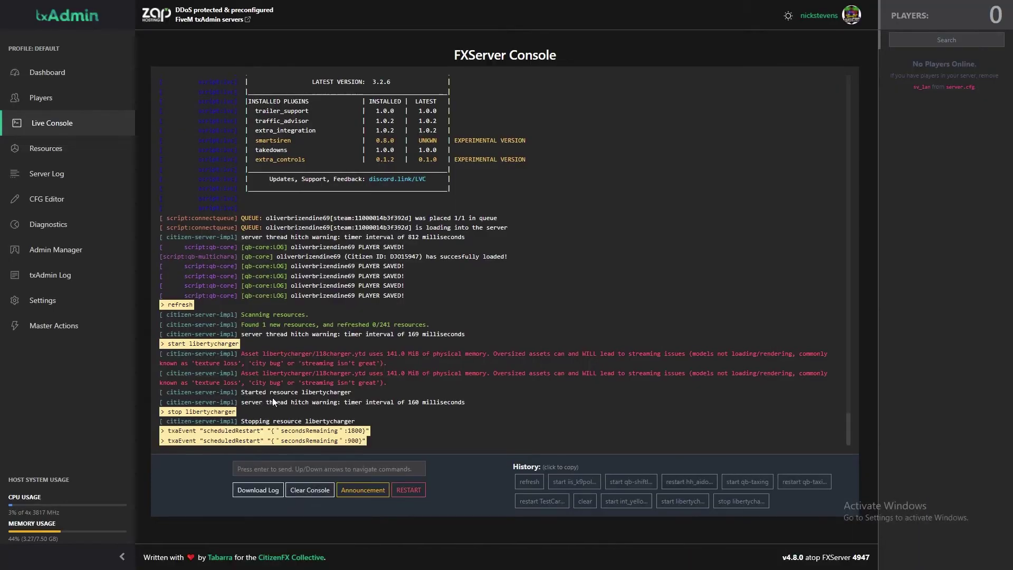
pyautogui.click(276, 470)
pyautogui.write('start')
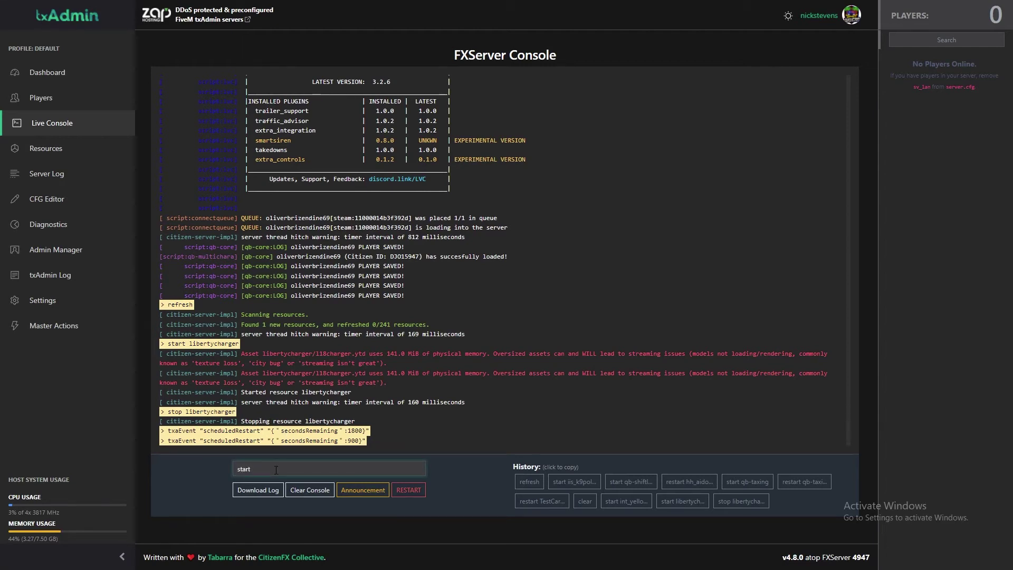
pyautogui.write(' libertycharger')
pyautogui.press('Return')
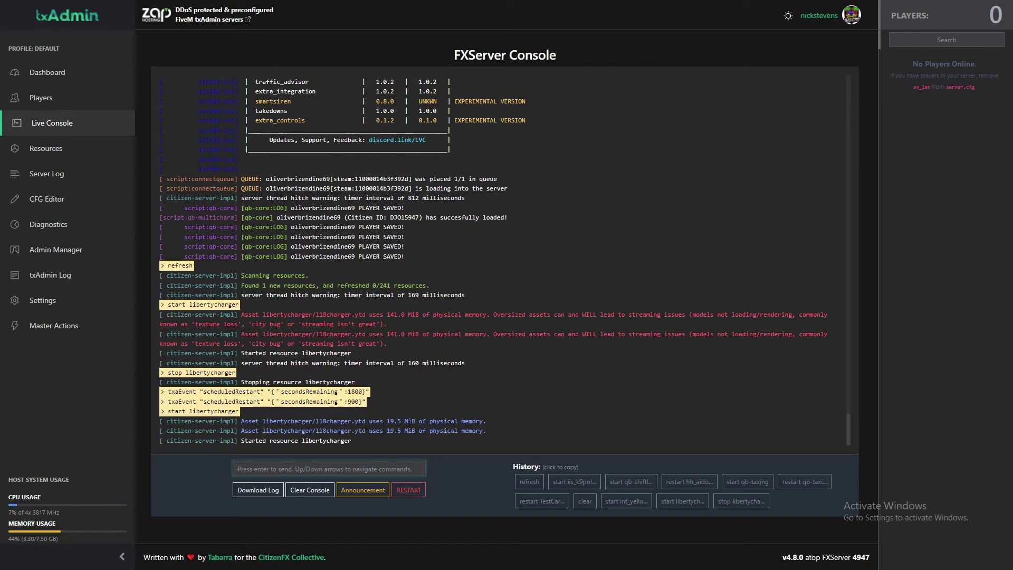
pyautogui.moveTo(384, 422); pyautogui.dragTo(440, 422)
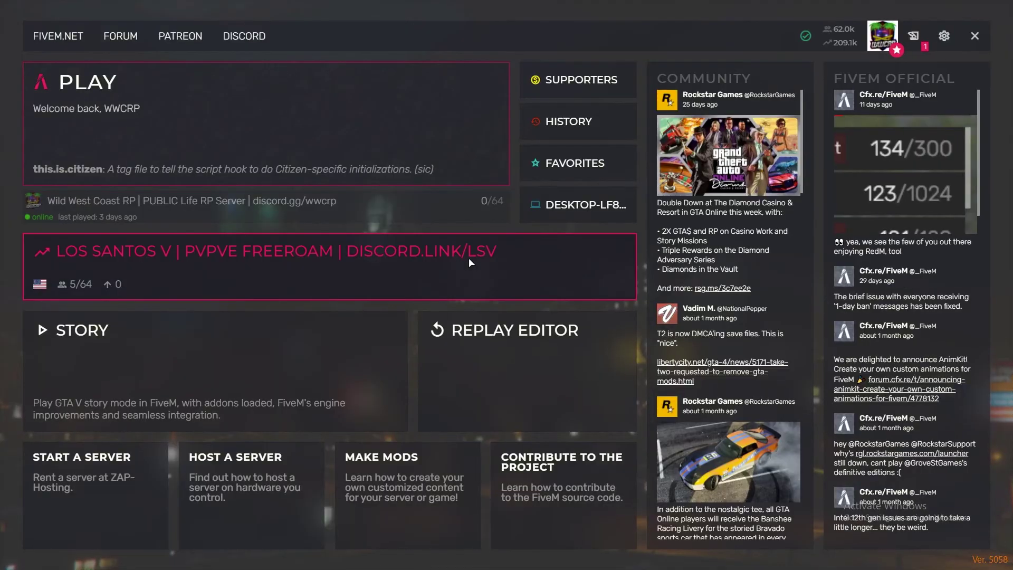
pyautogui.click(289, 201)
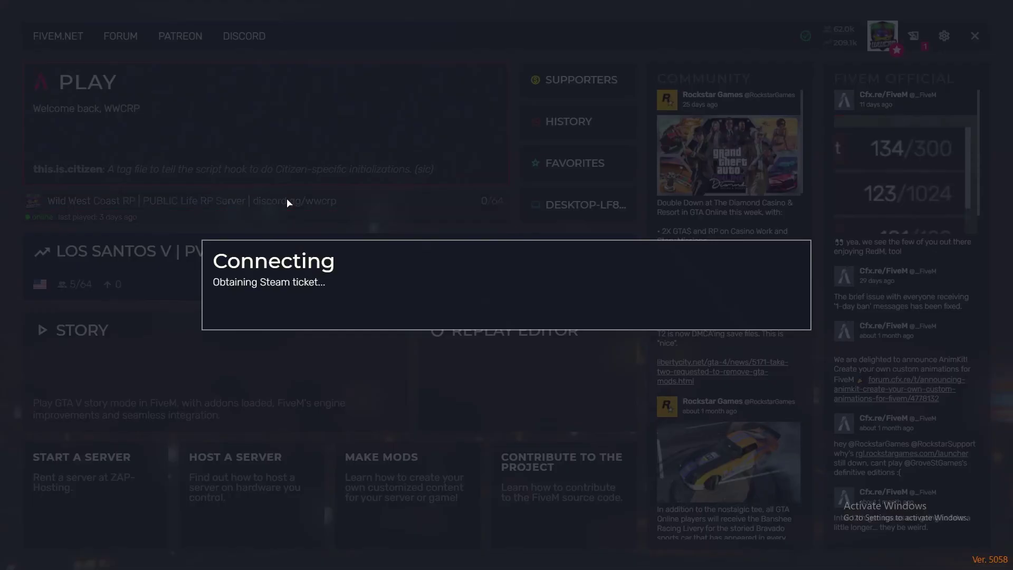